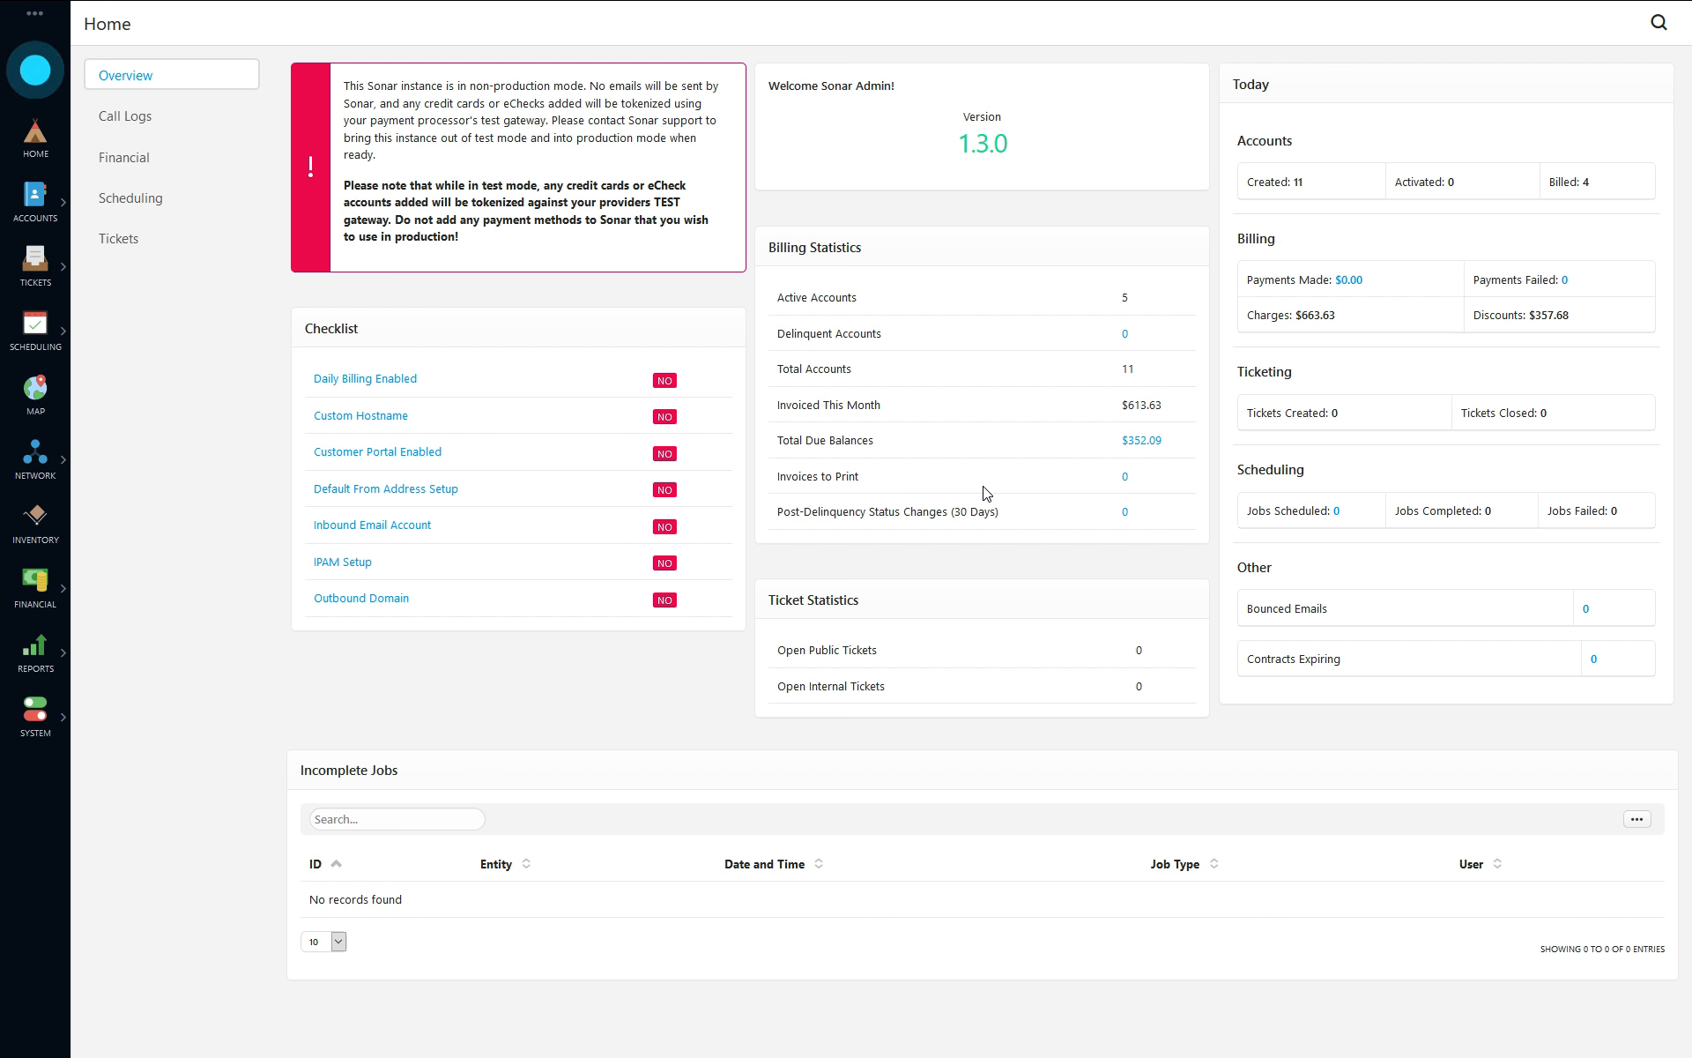
- Search for "batch payment" and open the Batch Payment Entry page
{"action": "left_click", "coordinate": [44, 593]}
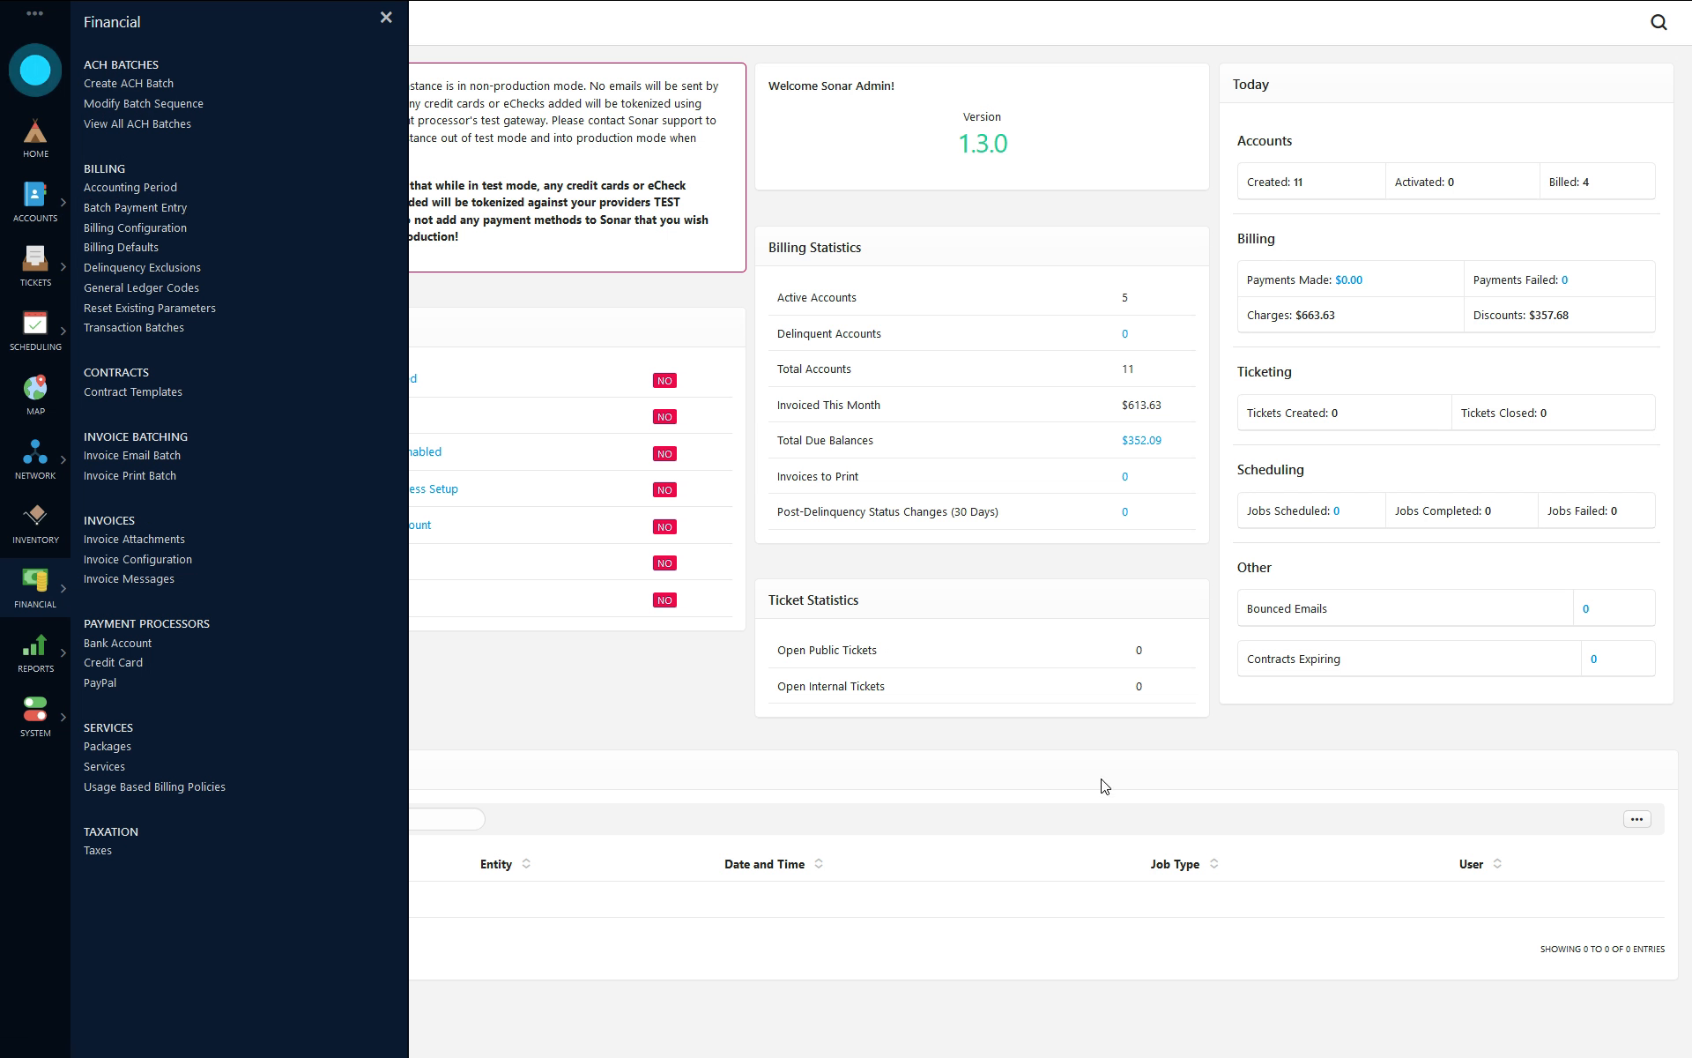
{"action": "left_click", "coordinate": [603, 732]}
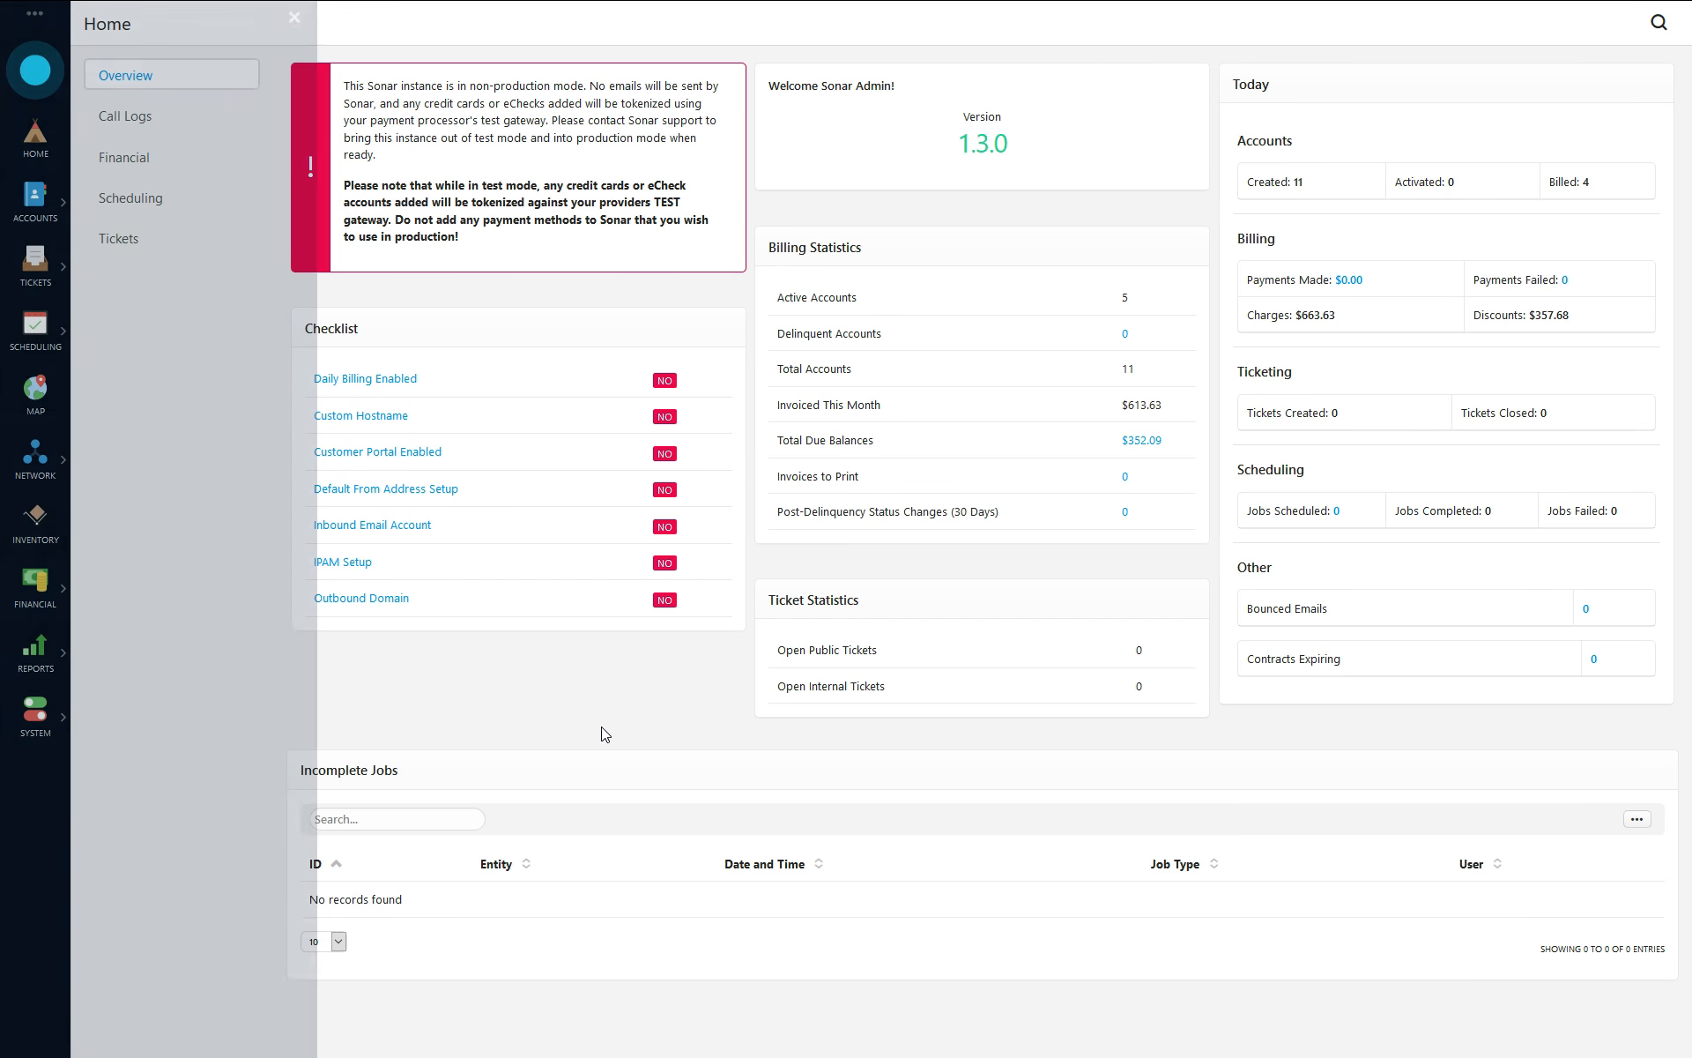
{"action": "key", "text": "shift"}
{"action": "key", "text": "shift"}
{"action": "type", "text": "batch payment"}
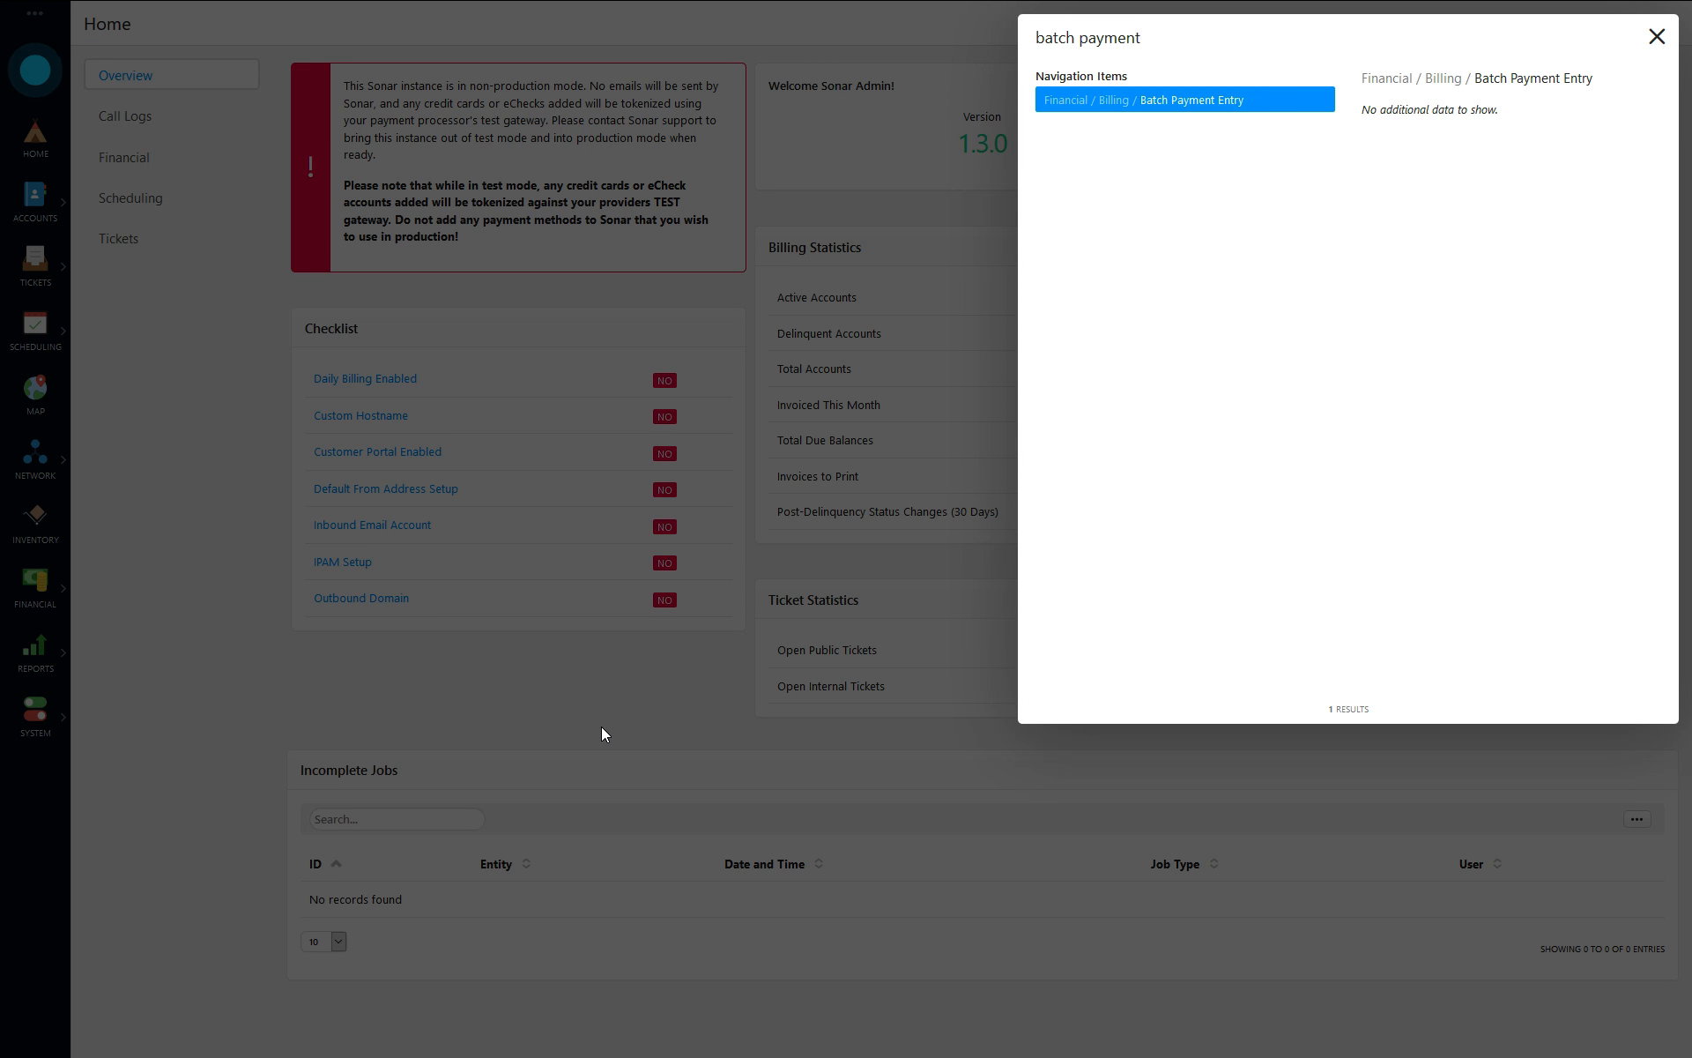
{"action": "key", "text": "Return"}
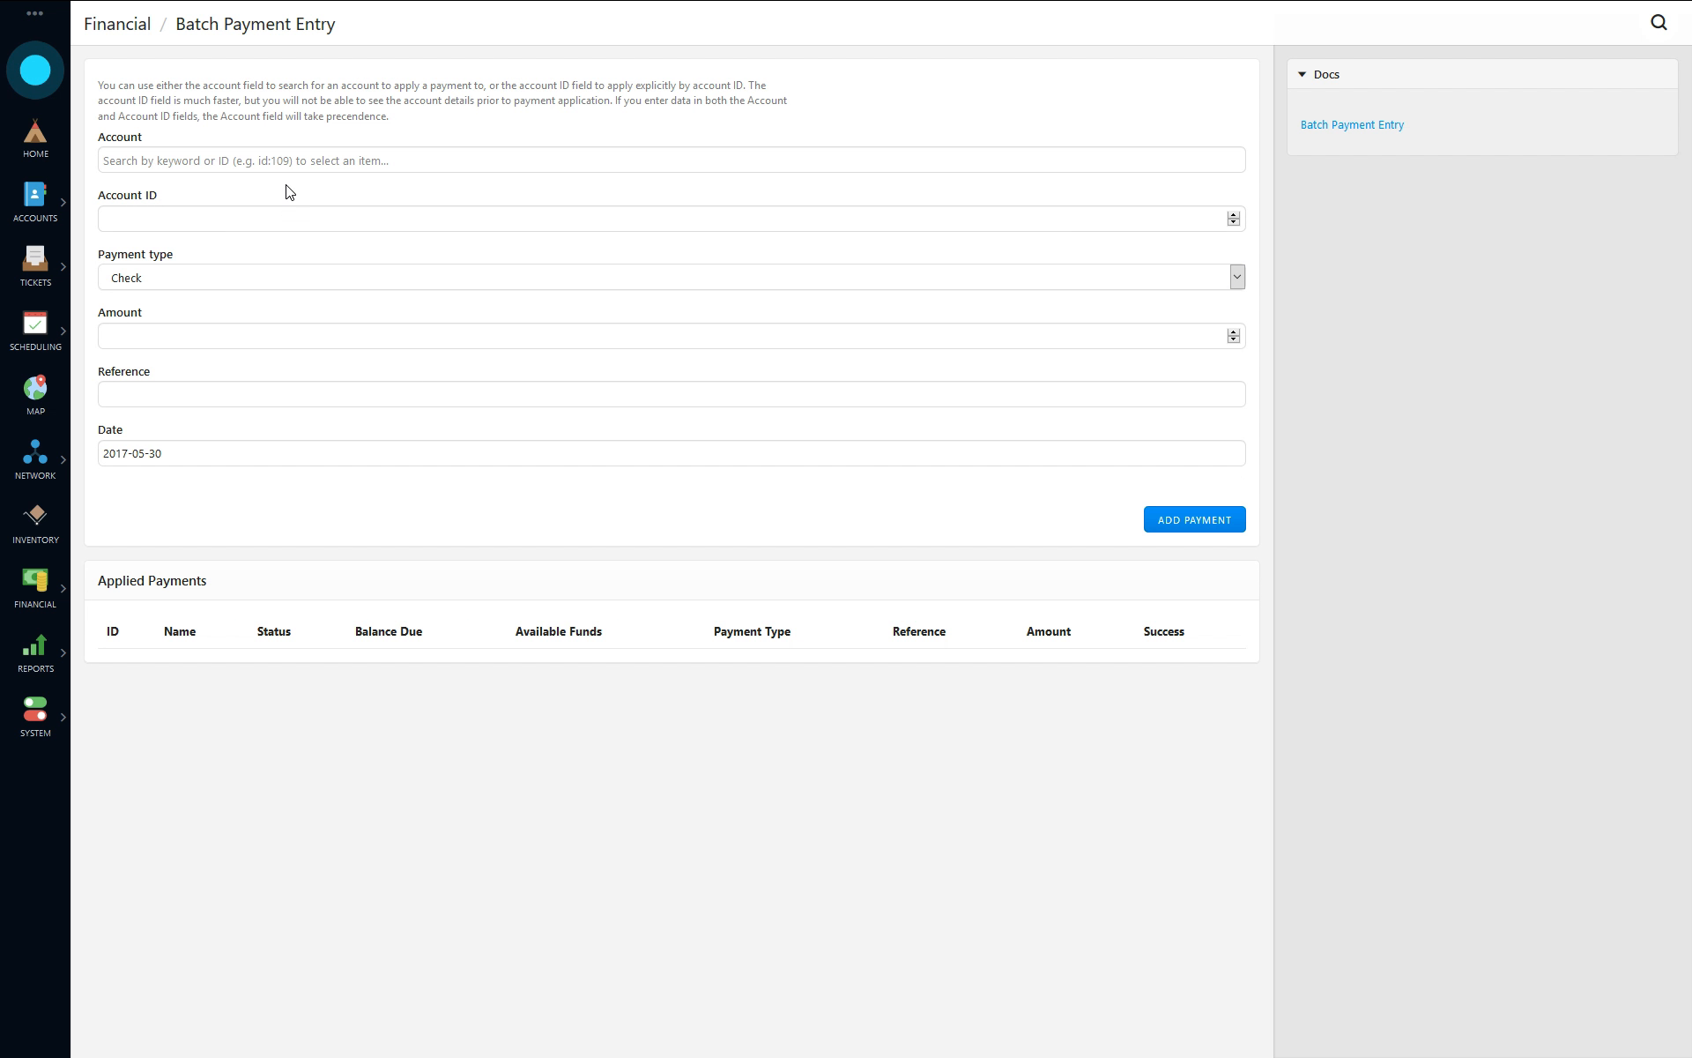
- Add a $50 check payment with reference 123 for the first customer, identified by account ID
{"action": "left_click", "coordinate": [122, 220]}
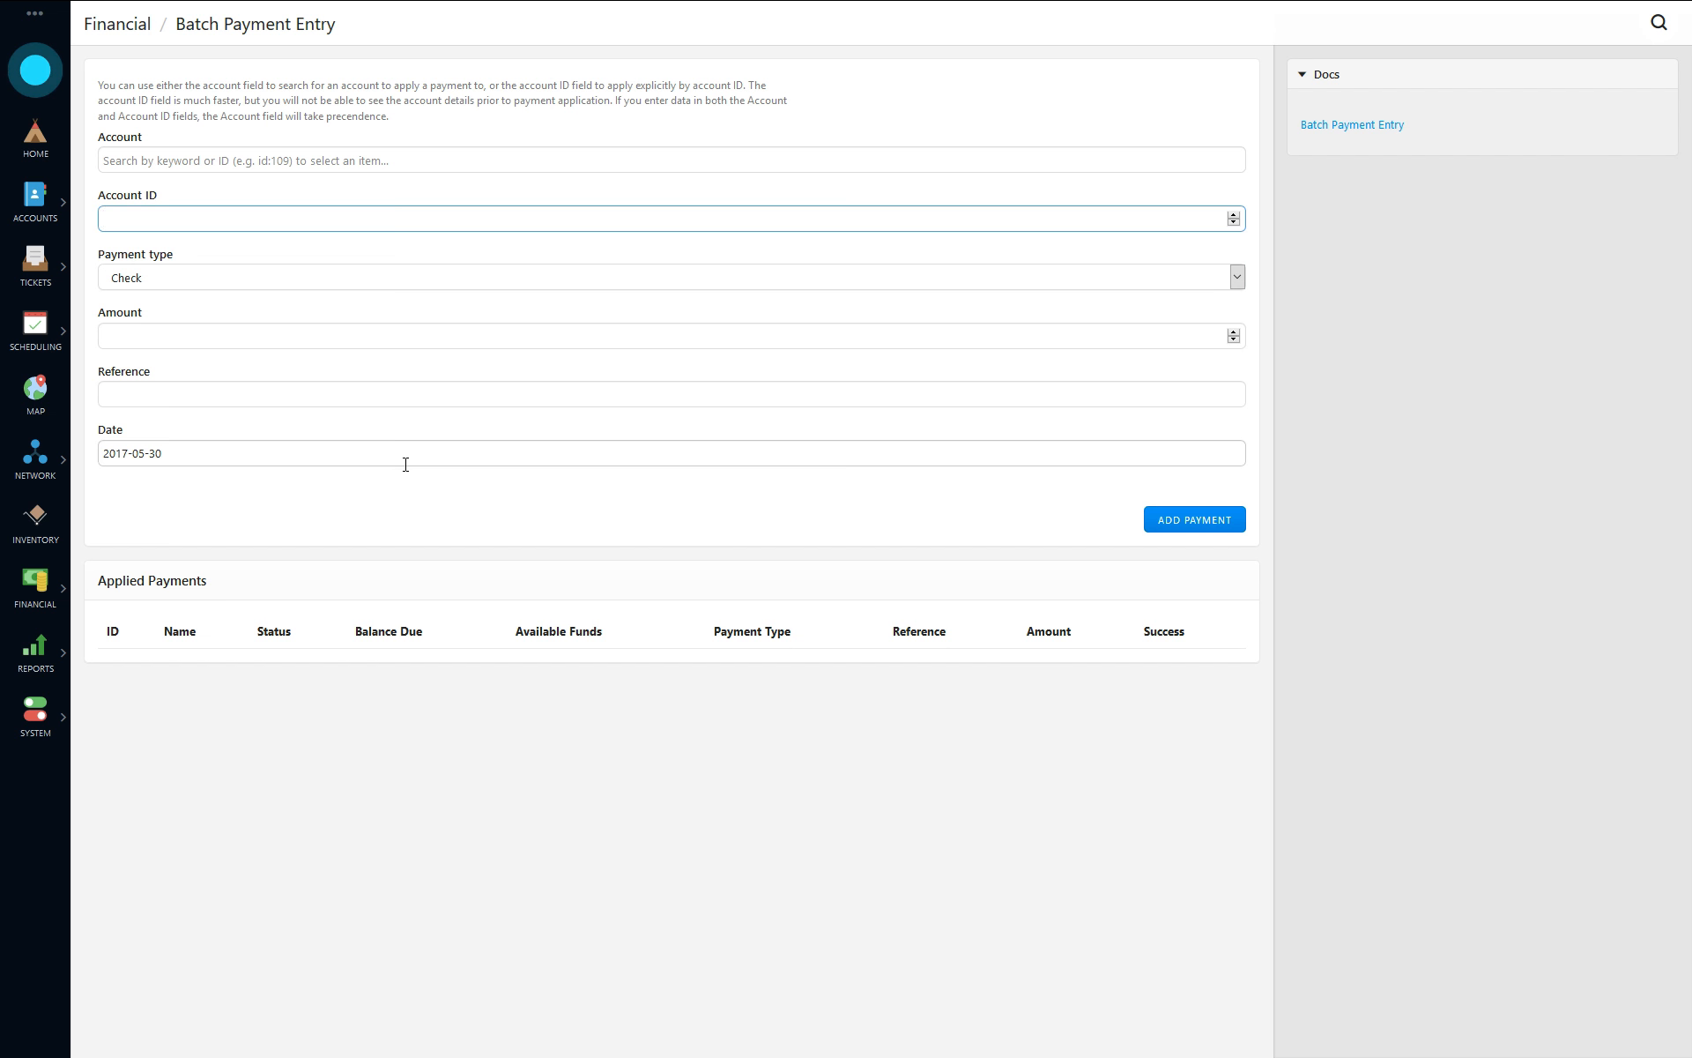
{"action": "type", "text": "1000"}
{"action": "key", "text": "Tab"}
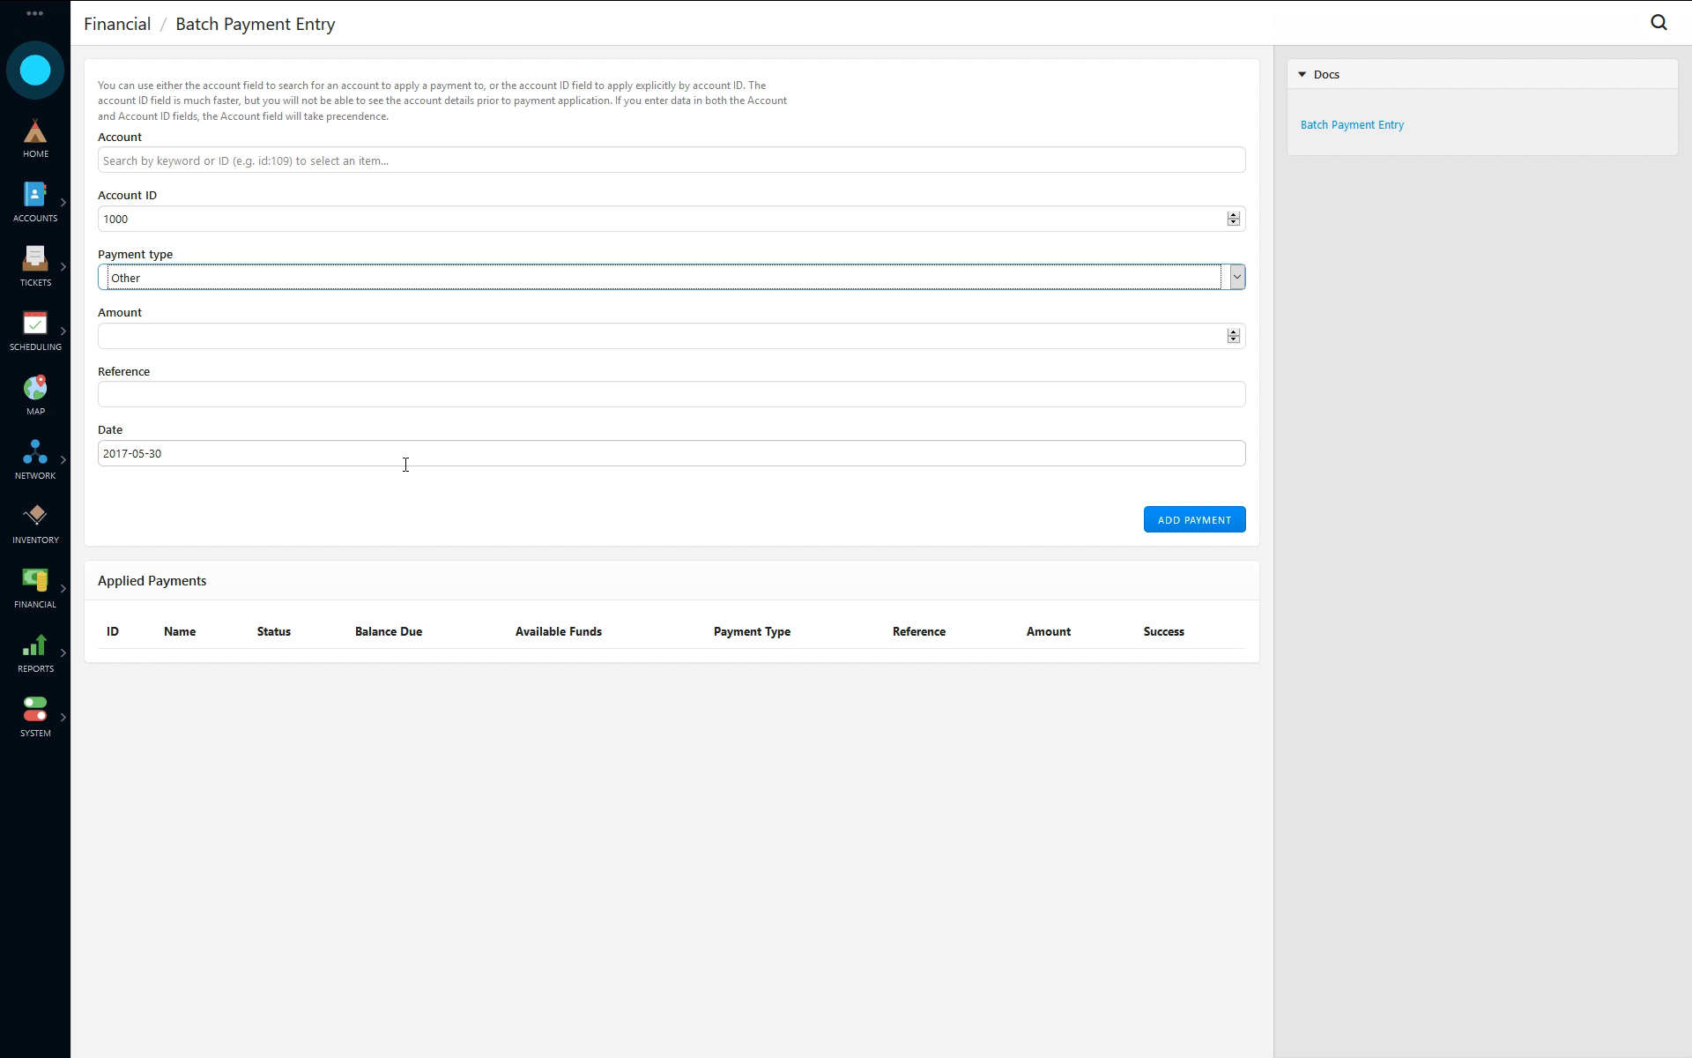
{"action": "key", "text": "Tab"}
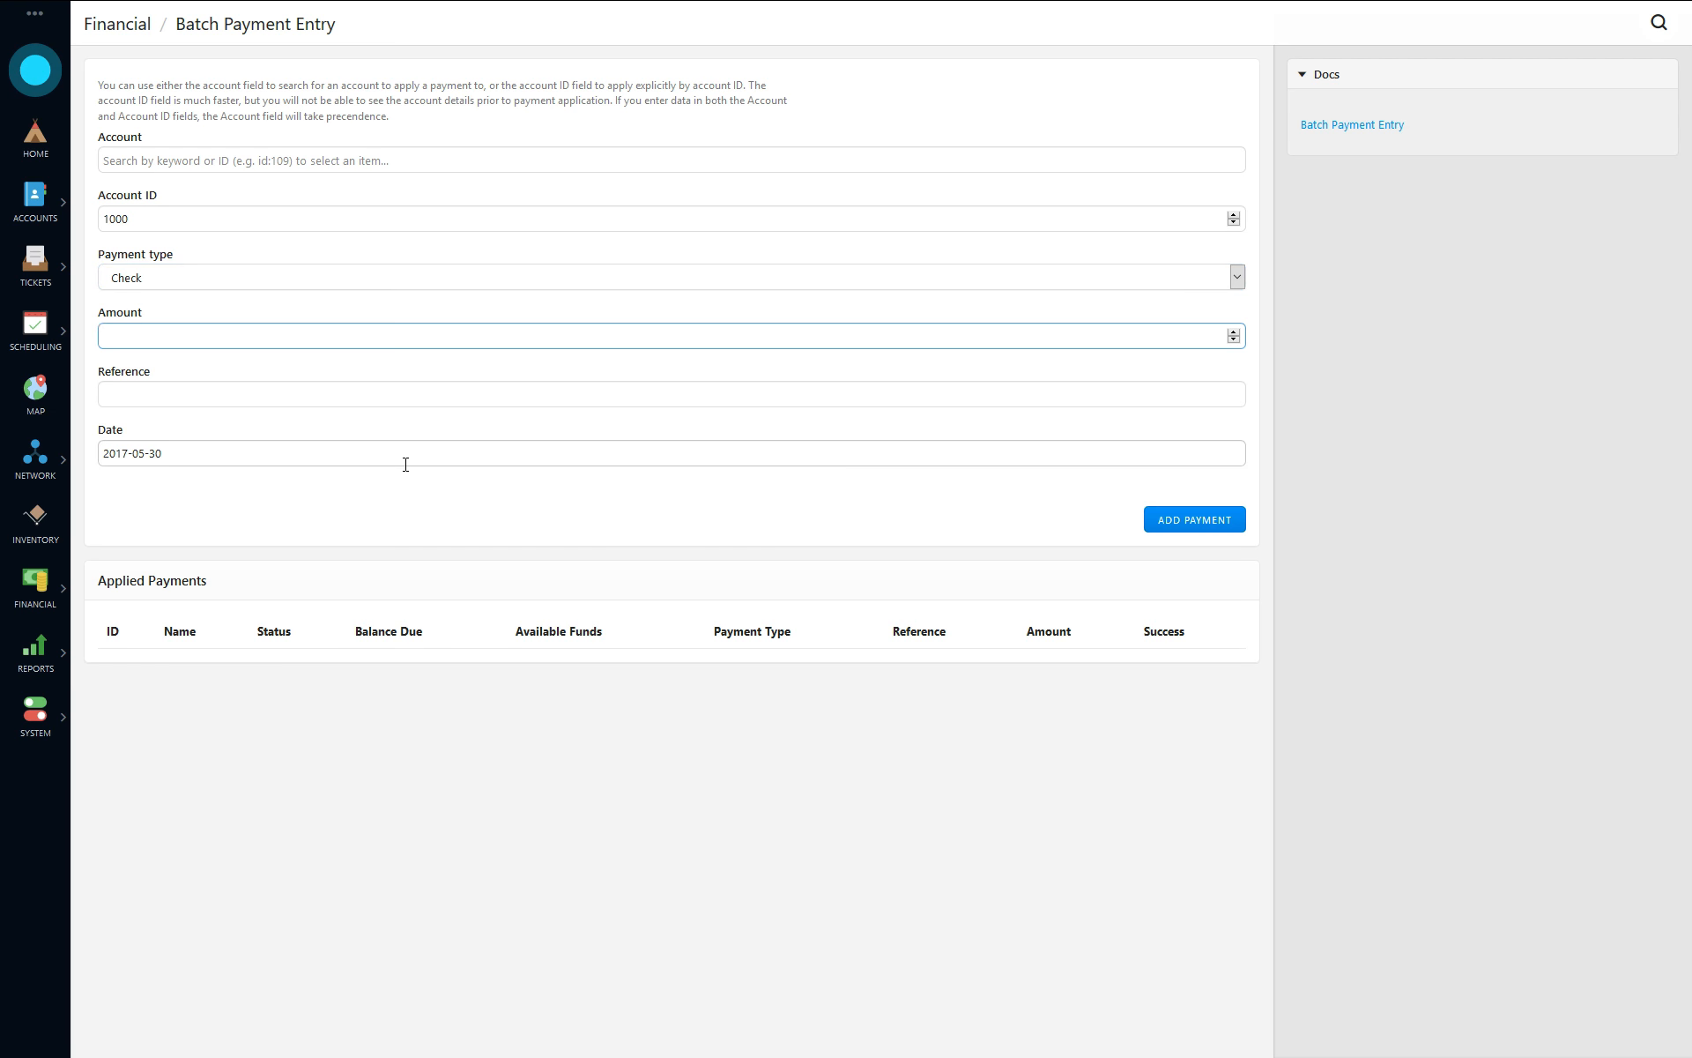
{"action": "key", "text": "Tab"}
{"action": "type", "text": "123"}
{"action": "key", "text": "Return"}
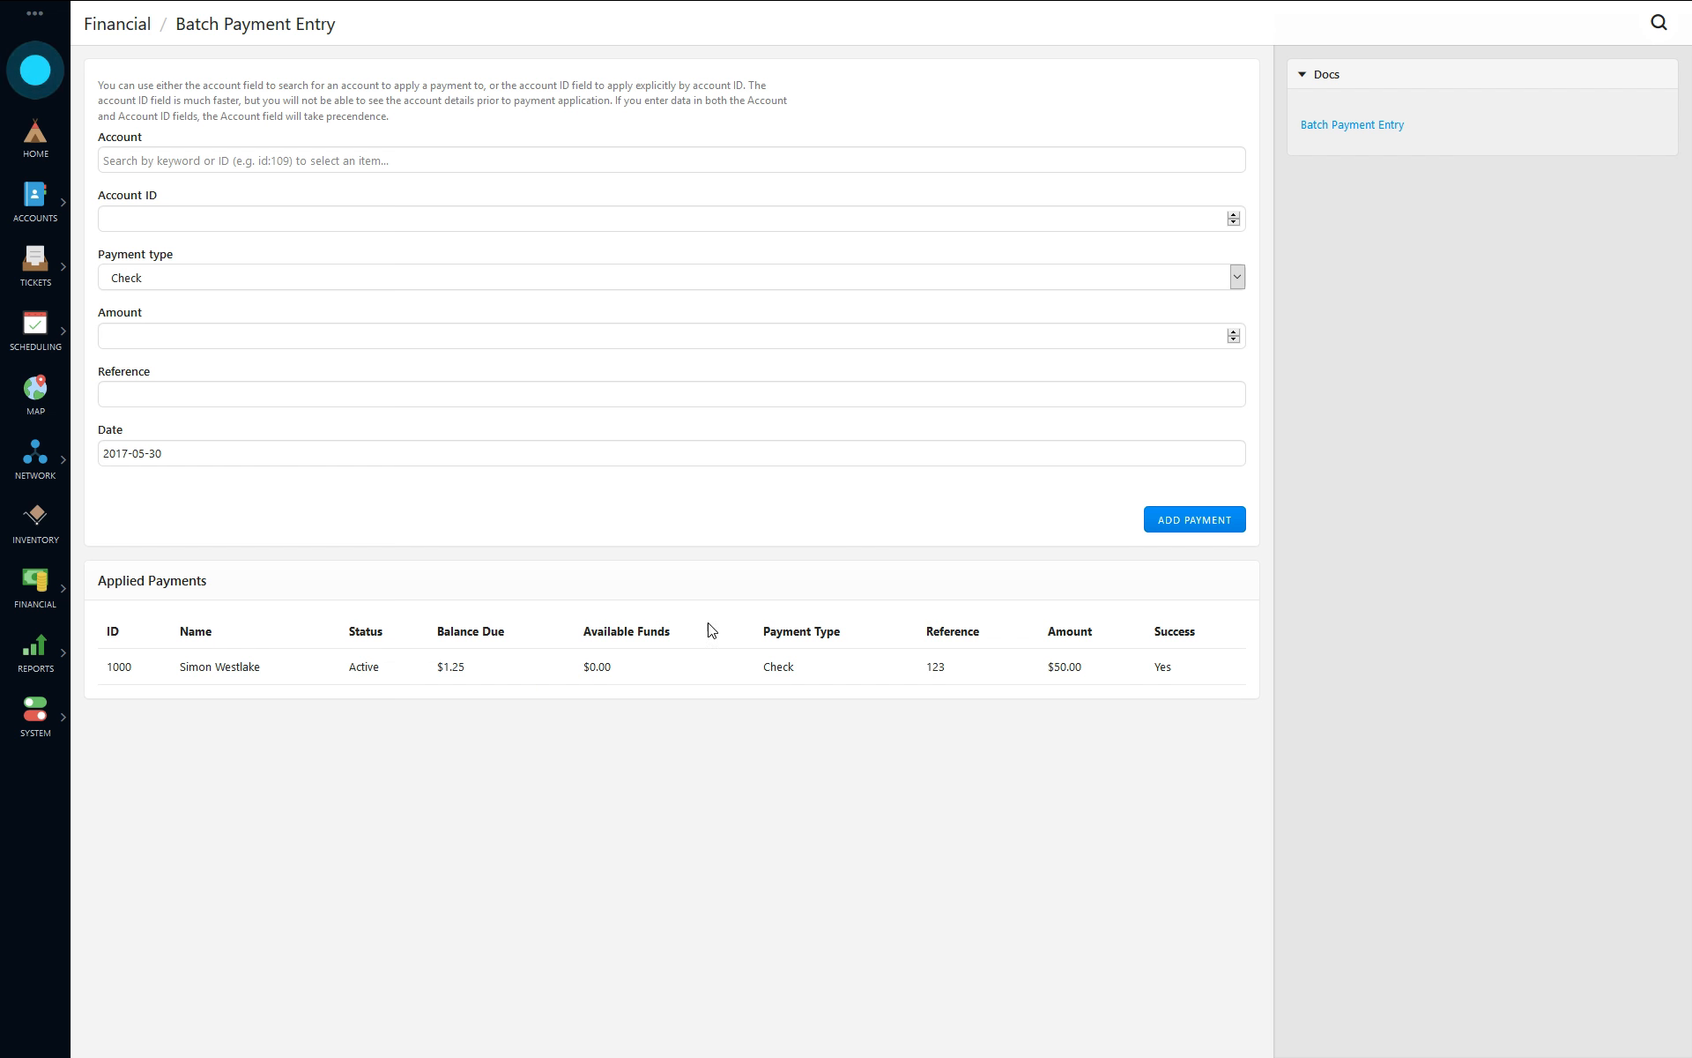
- Look up the same customer's account by name and select it for a new payment
{"action": "left_click", "coordinate": [215, 224]}
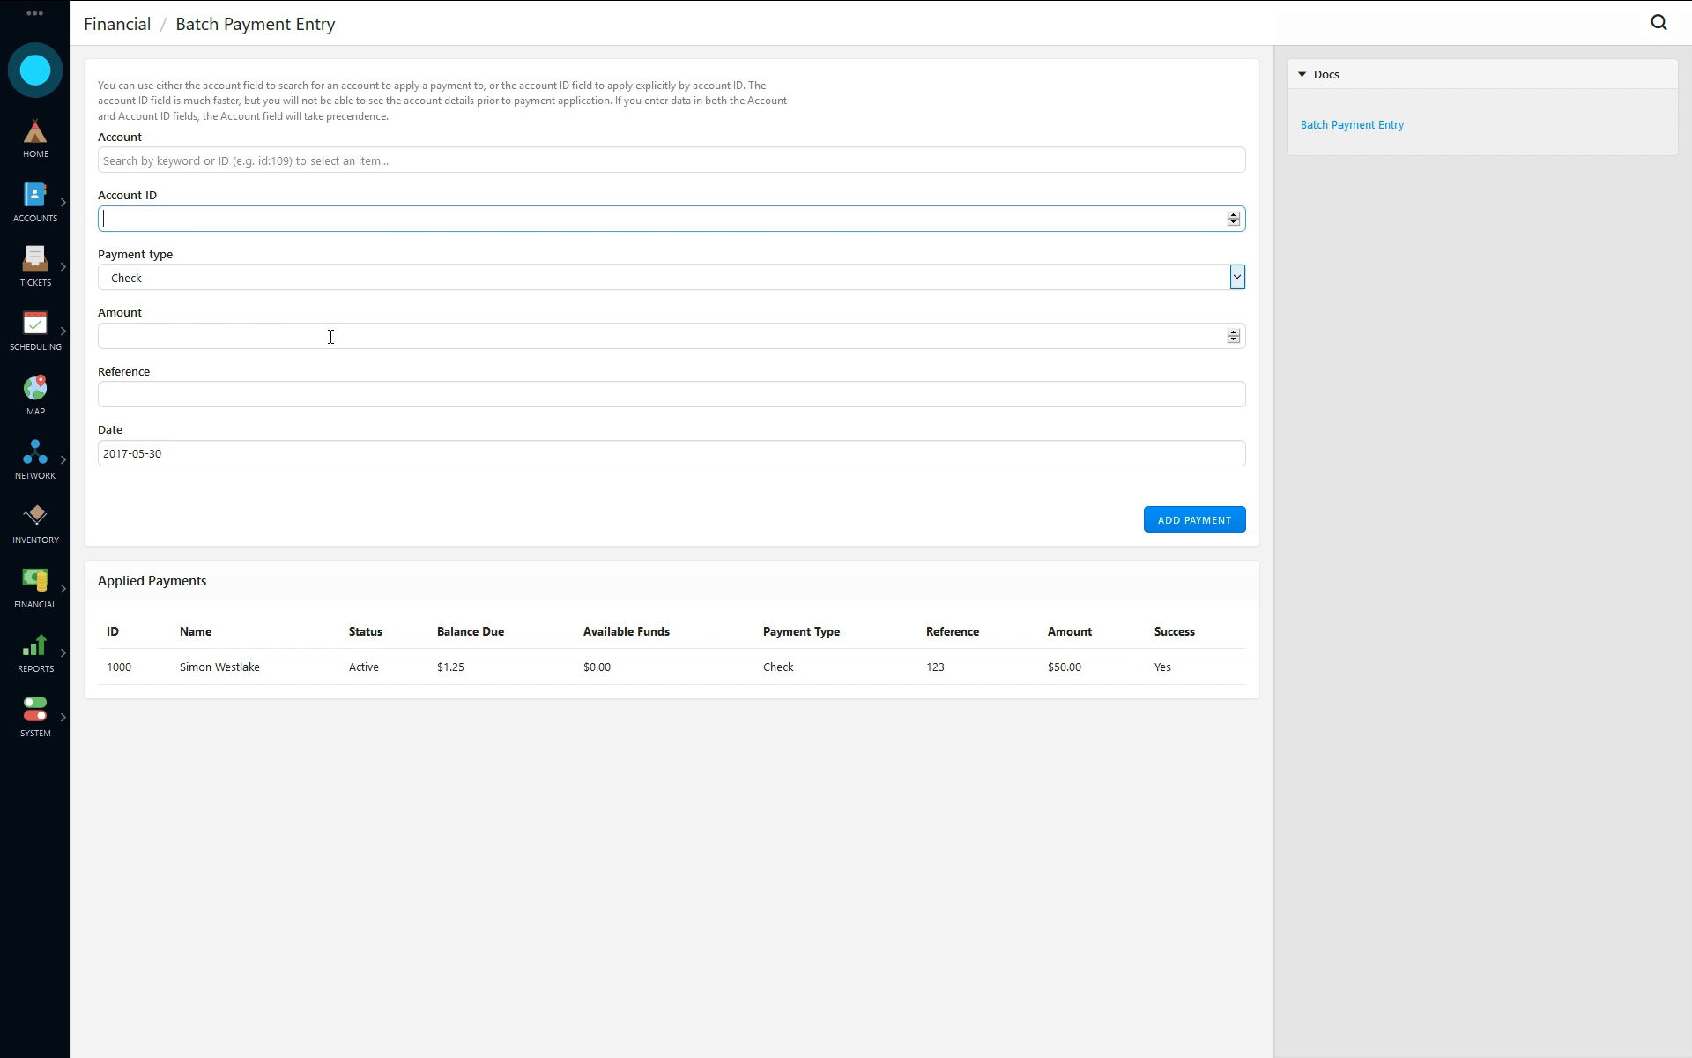
{"action": "left_click", "coordinate": [280, 161]}
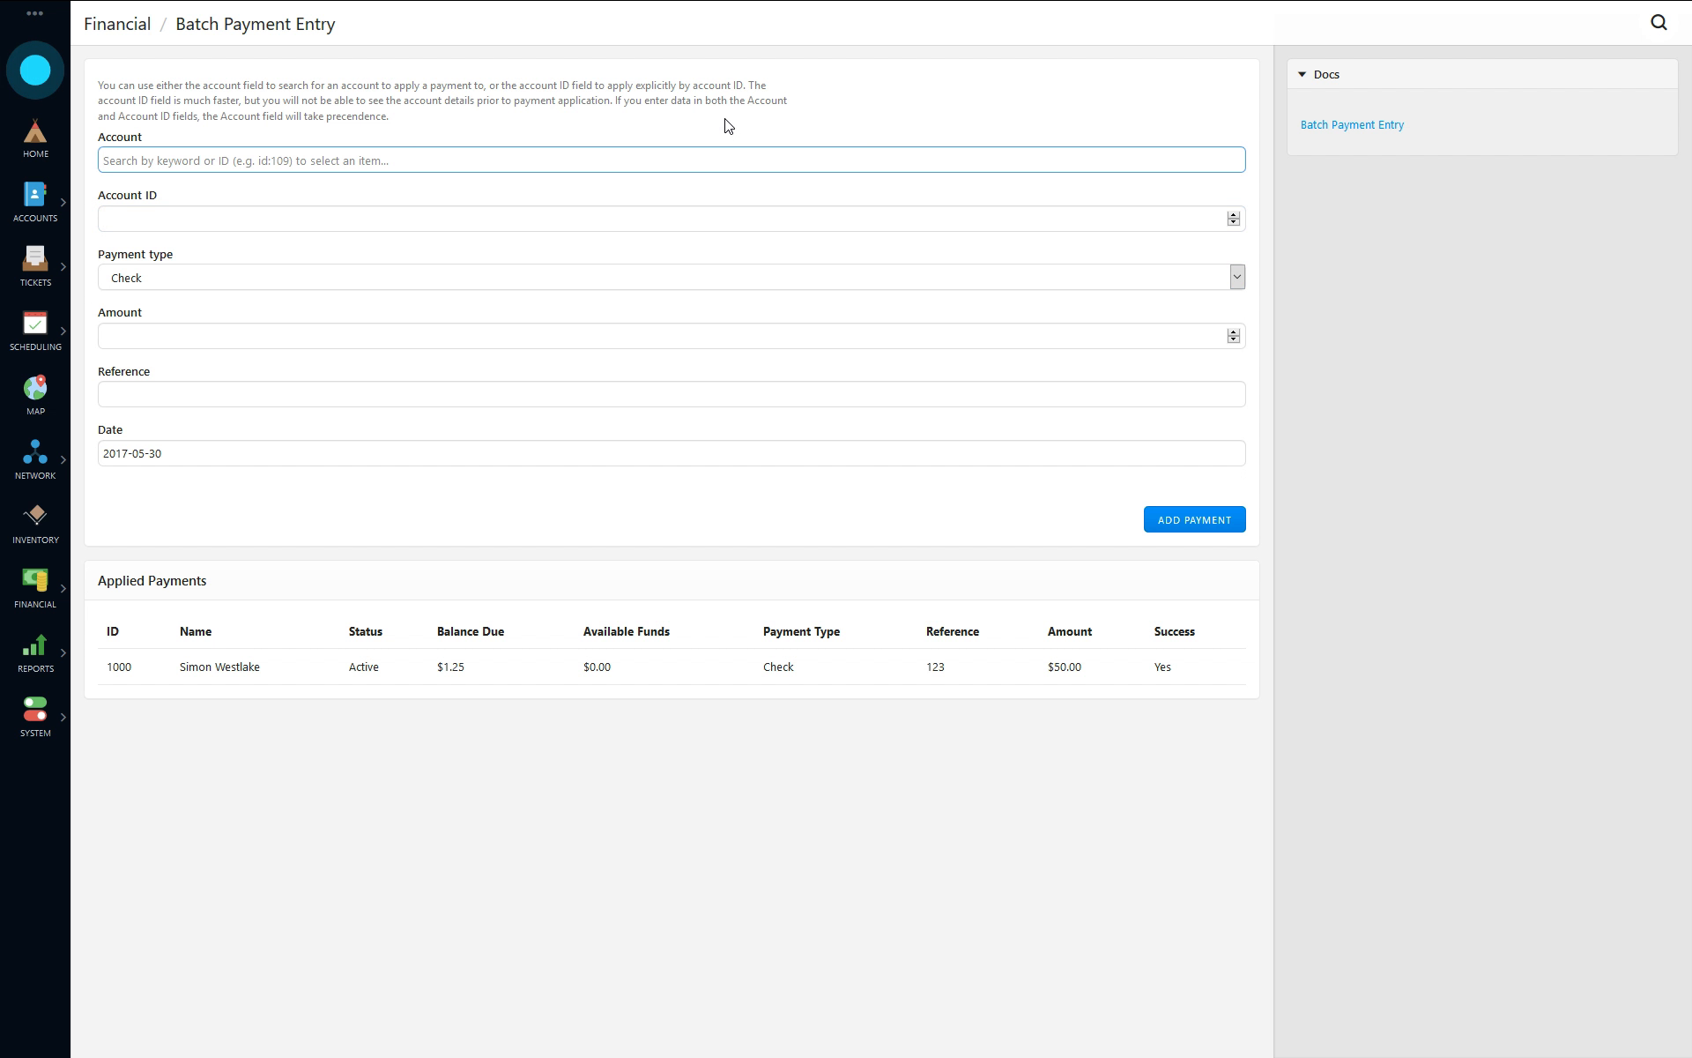
{"action": "type", "text": "simon"}
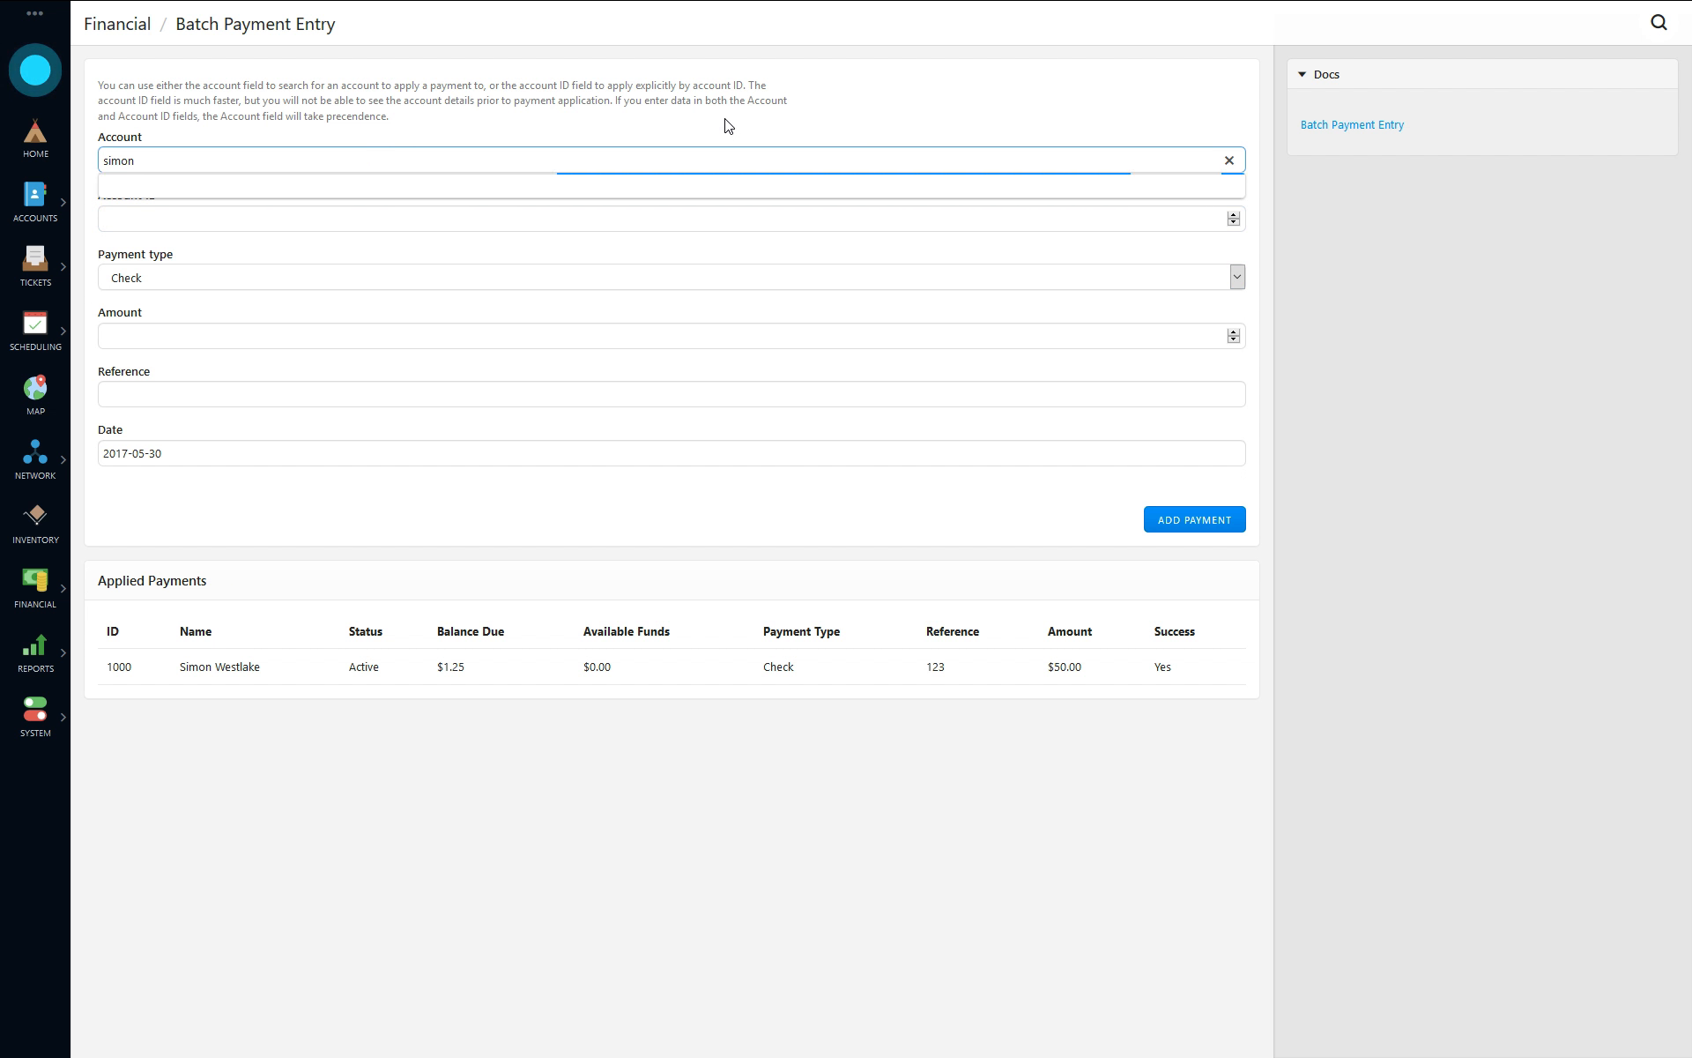
{"action": "left_click", "coordinate": [168, 215]}
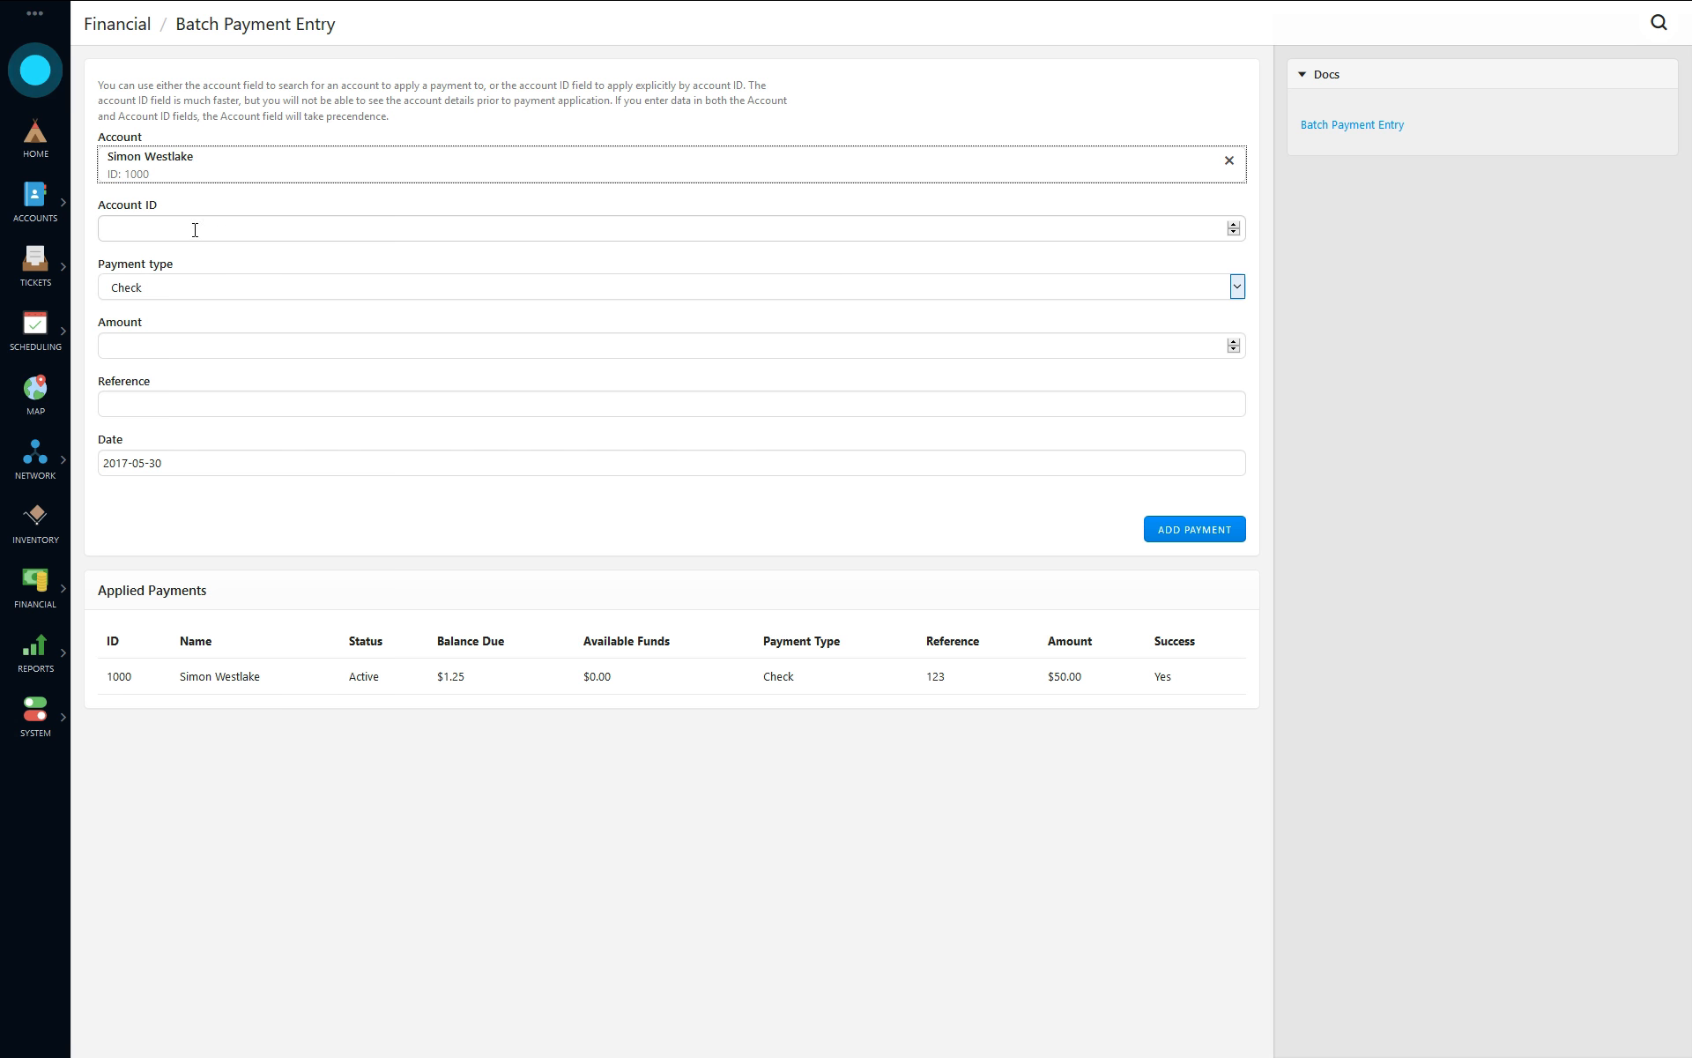
{"action": "left_click", "coordinate": [245, 118]}
{"action": "left_click", "coordinate": [129, 228]}
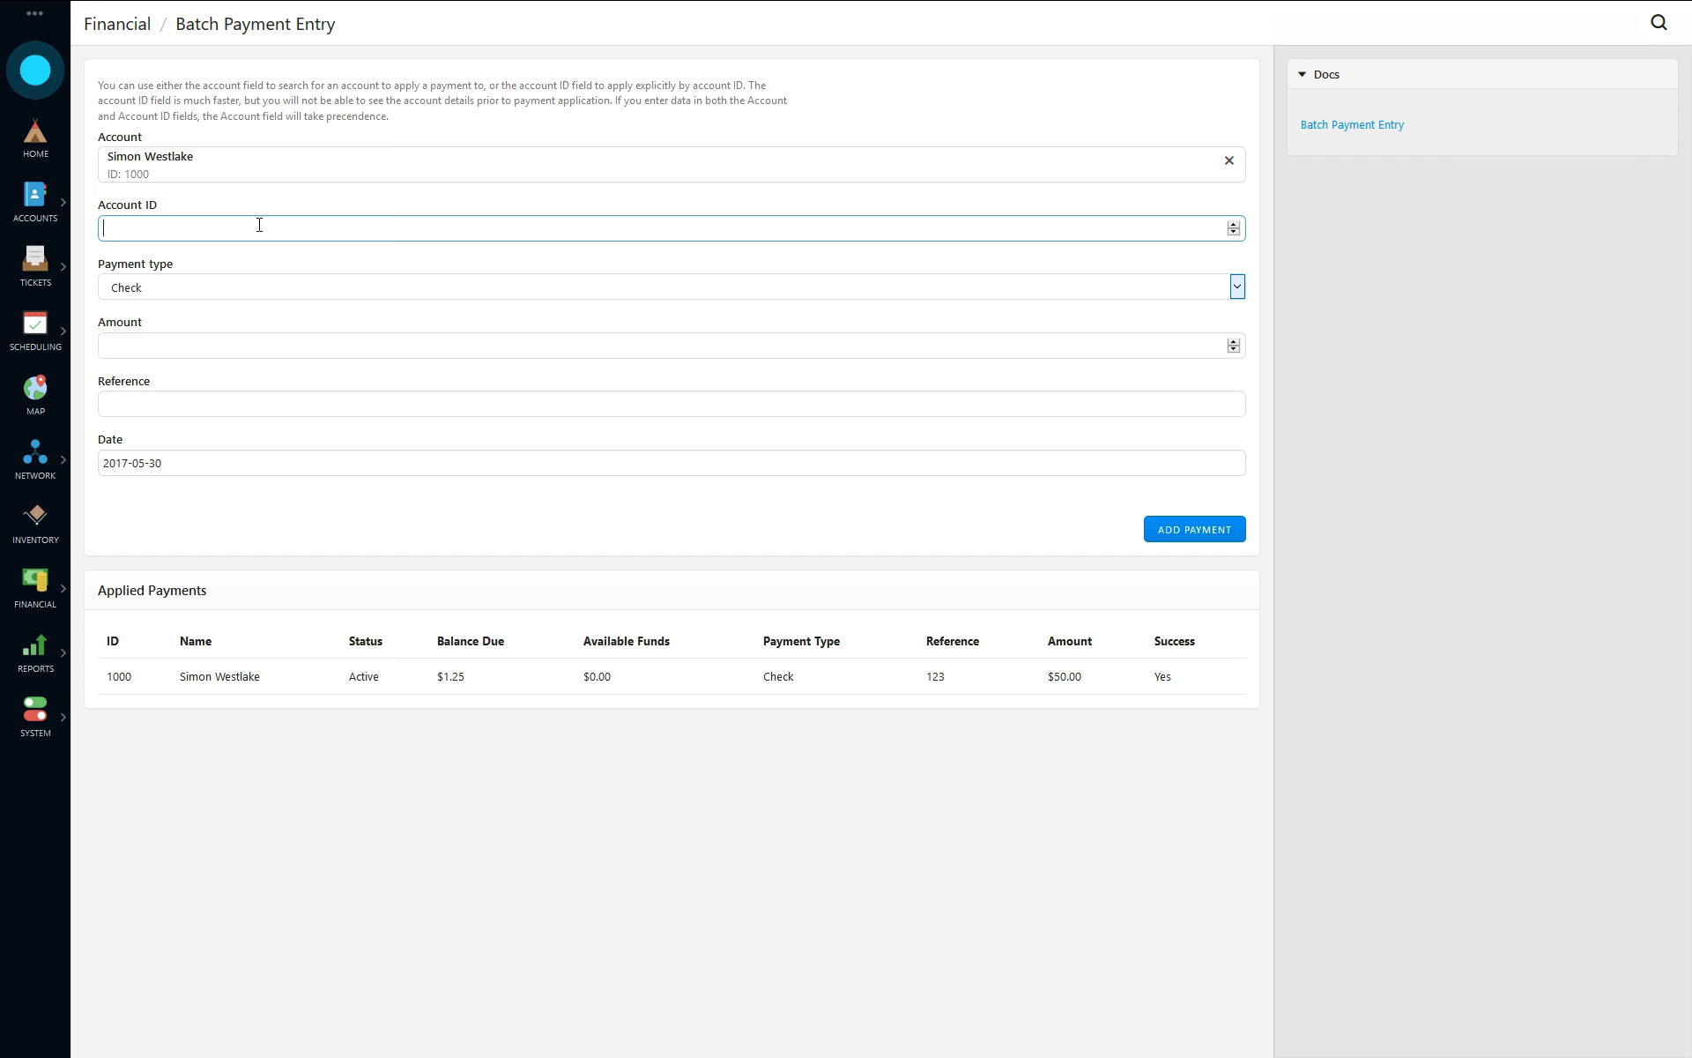
- Set the payment type to Cash and the amount to 15, and add the payment
{"action": "left_click", "coordinate": [128, 288]}
{"action": "left_click", "coordinate": [123, 333]}
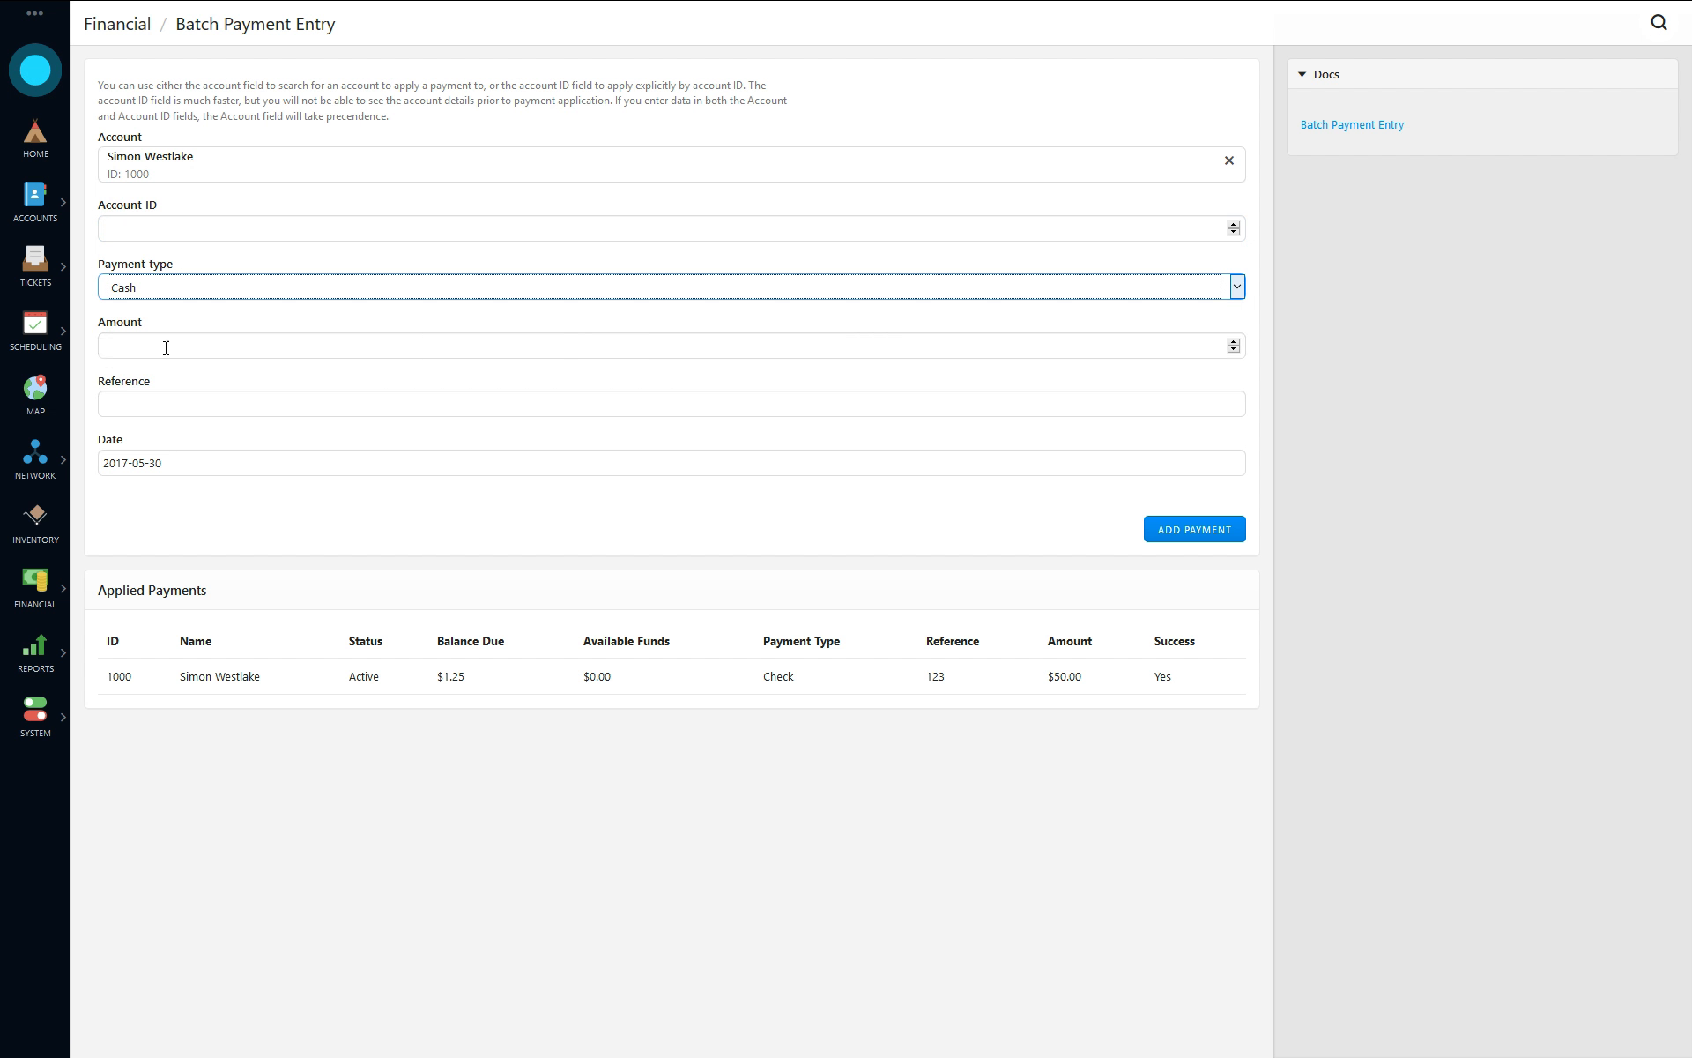
{"action": "left_click", "coordinate": [166, 346]}
{"action": "type", "text": "15"}
{"action": "left_click", "coordinate": [1238, 530]}
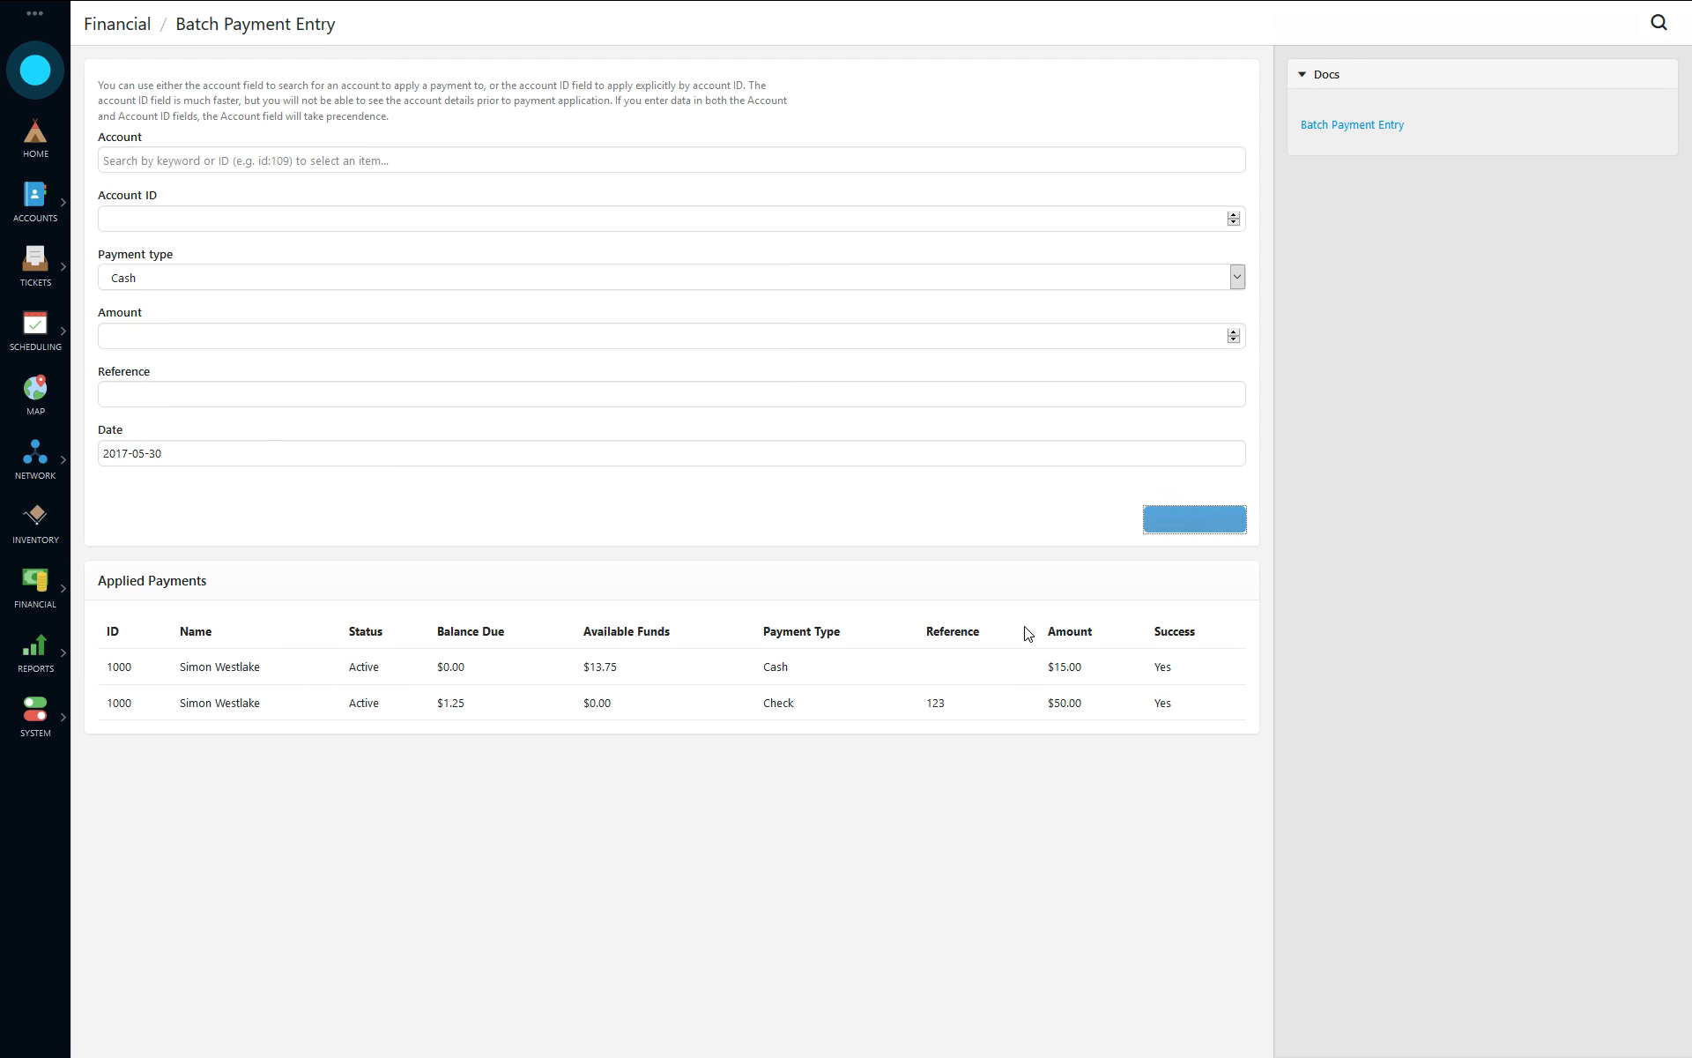
- Add a cash payment of 123 for a second customer, identified by the corrected account ID
{"action": "left_click", "coordinate": [386, 219]}
{"action": "type", "text": "1001"}
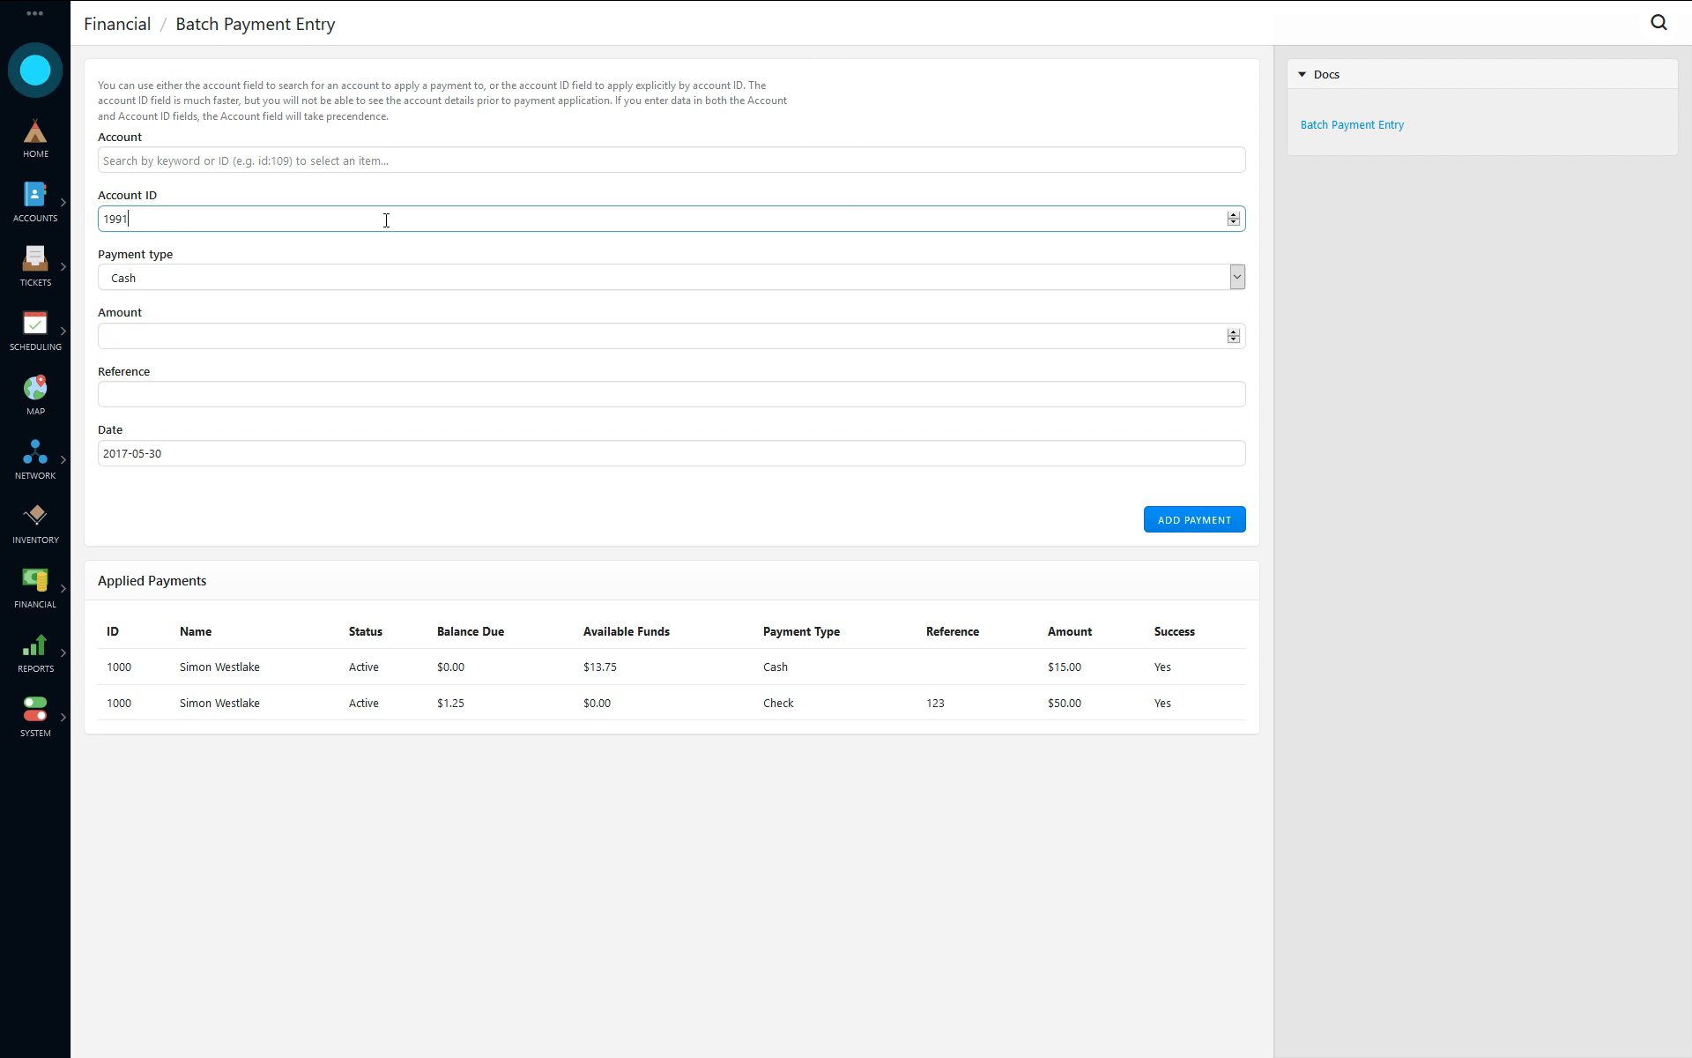
{"action": "key", "text": "BackSpace"}
{"action": "key", "text": "BackSpace"}
{"action": "type", "text": "01"}
{"action": "key", "text": "Tab"}
{"action": "key", "text": "Tab"}
{"action": "type", "text": "123"}
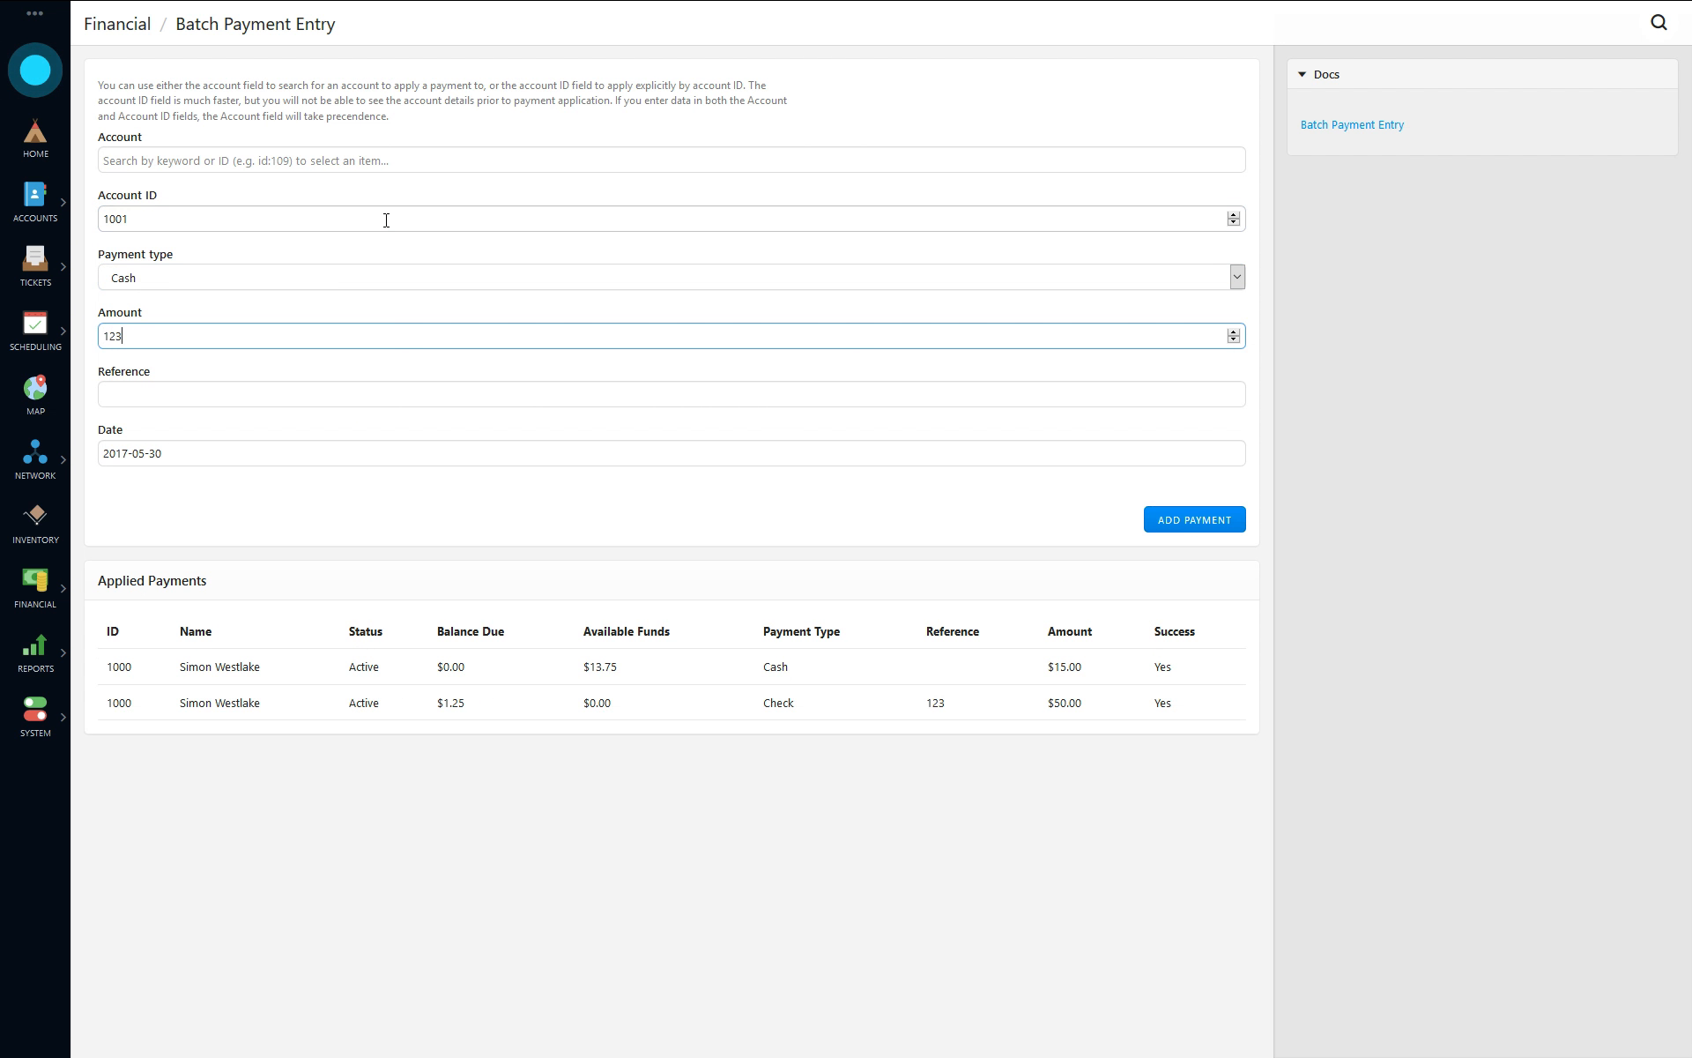
{"action": "key", "text": "Return"}
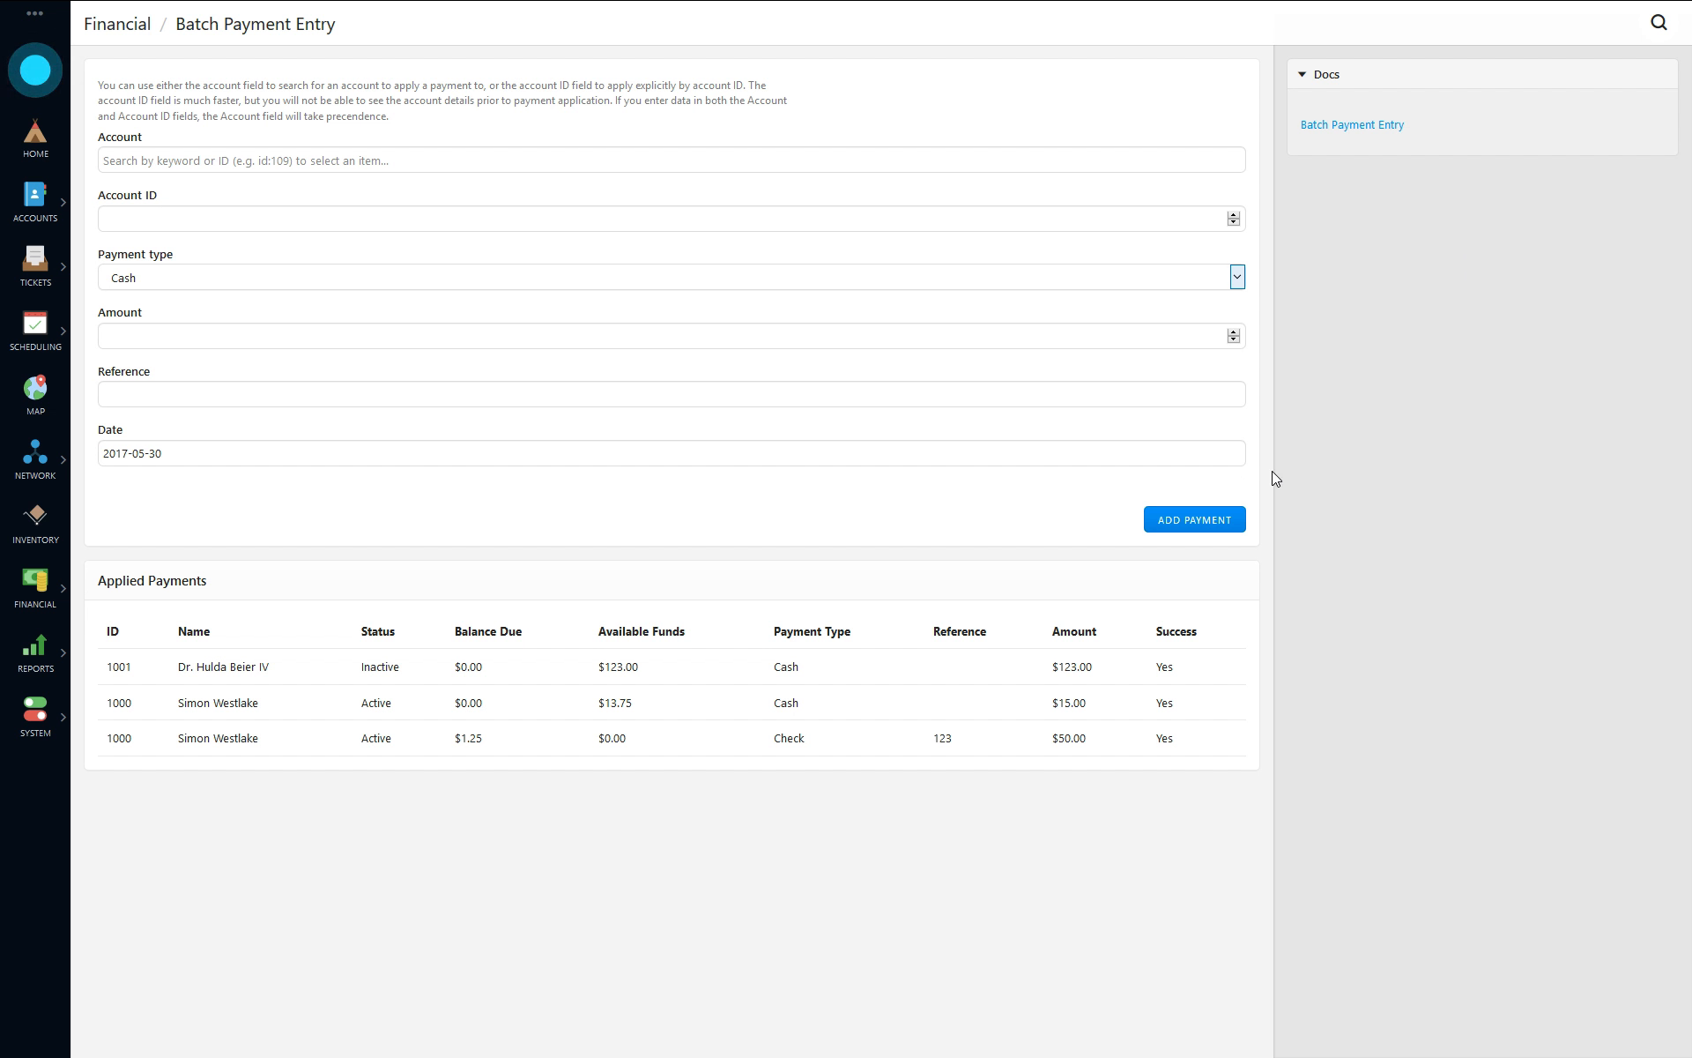
- Configure bank account processing to use the ACH method with the Canada 1464 Byte EFT/CPA 005 format
{"action": "left_click", "coordinate": [39, 599]}
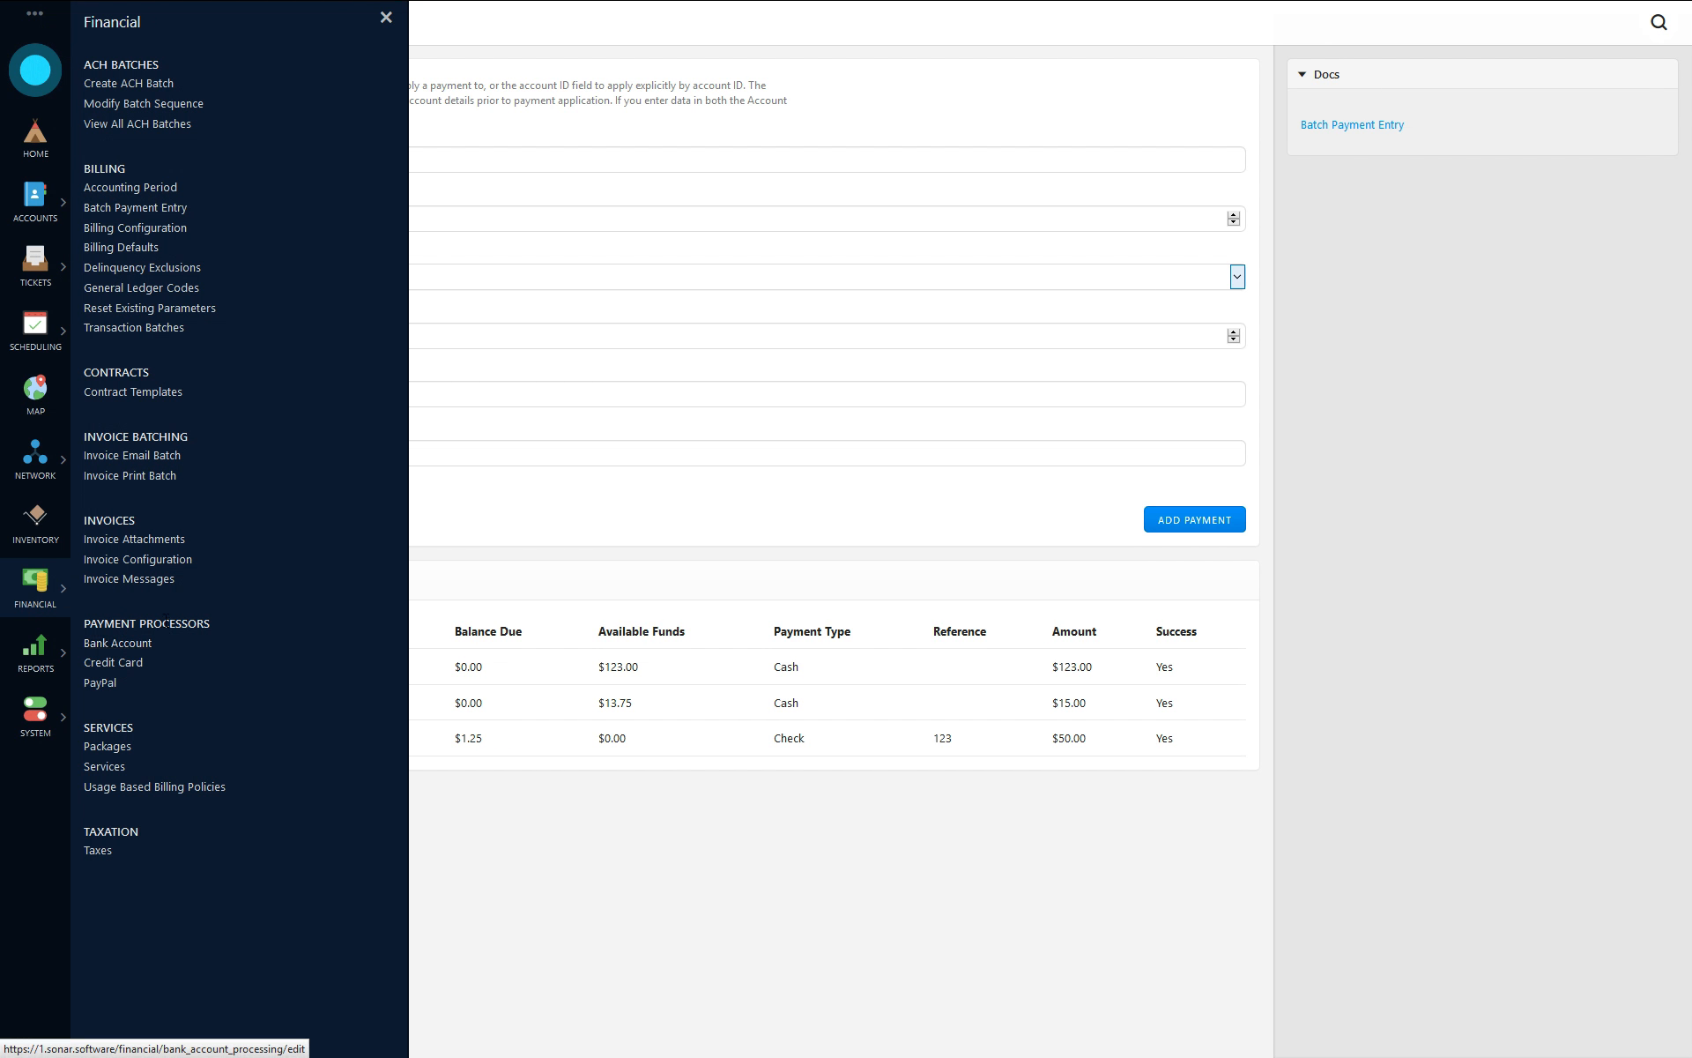
{"action": "left_click", "coordinate": [123, 649]}
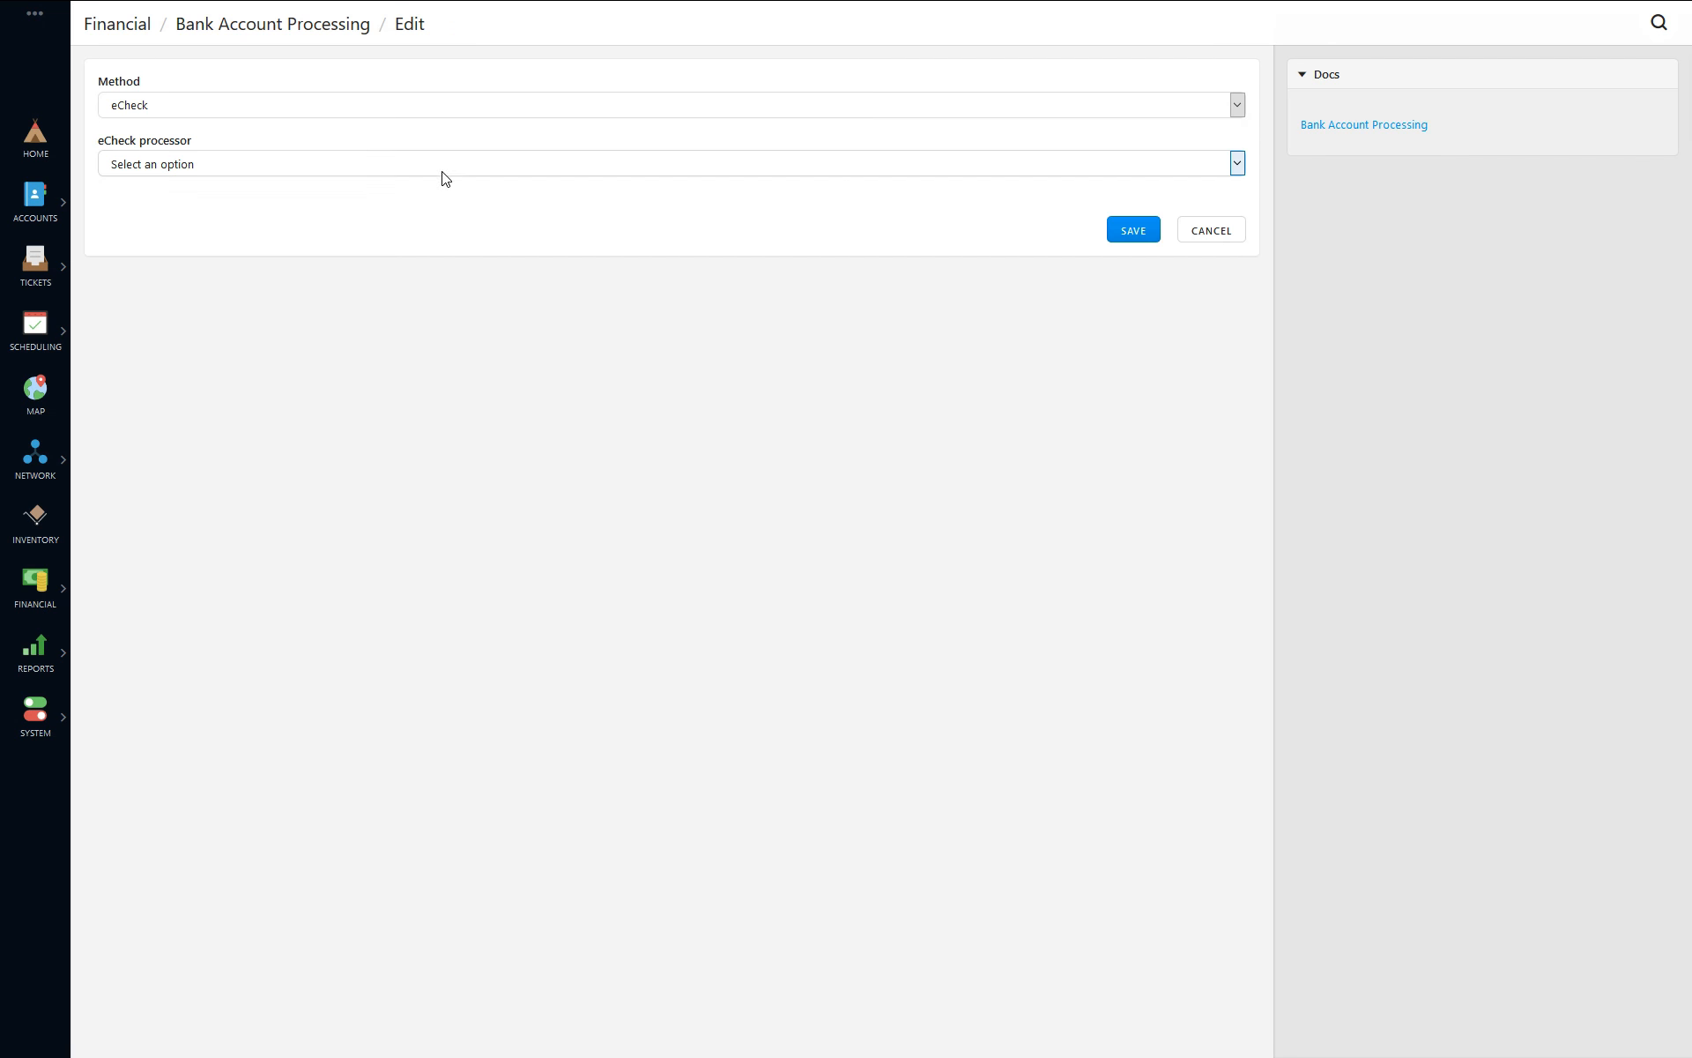
{"action": "left_click", "coordinate": [187, 104]}
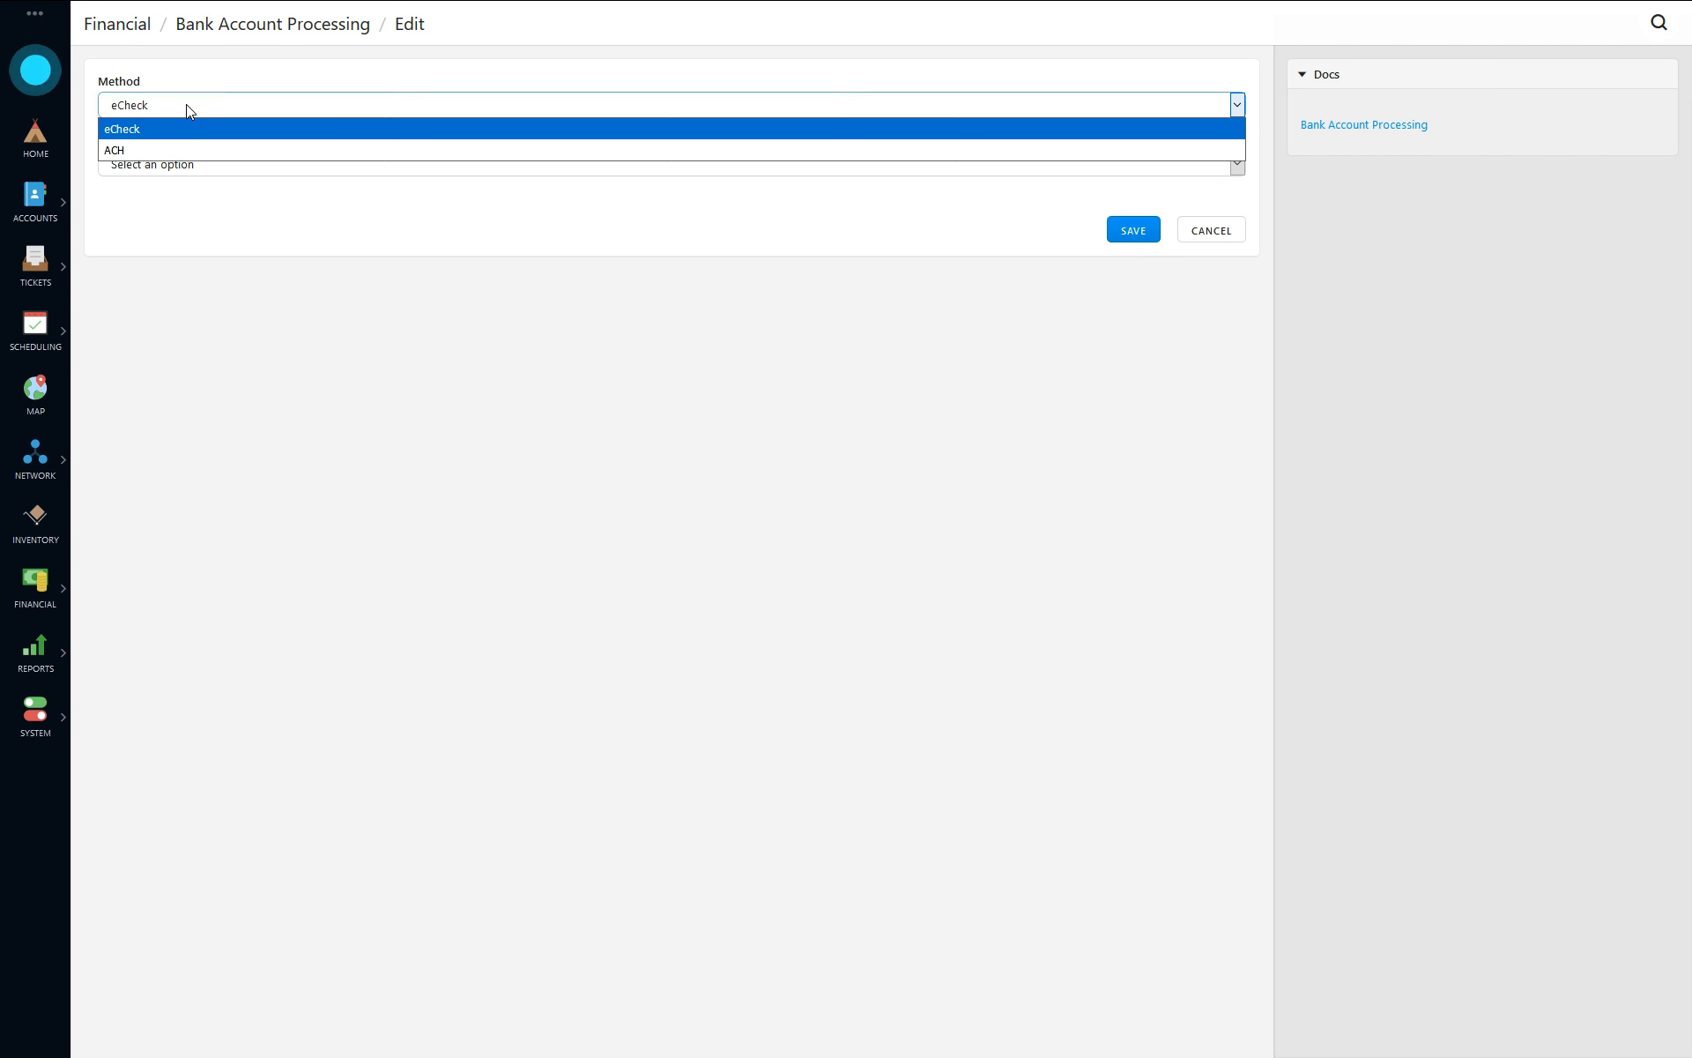
{"action": "left_click", "coordinate": [159, 148]}
{"action": "left_click", "coordinate": [159, 164]}
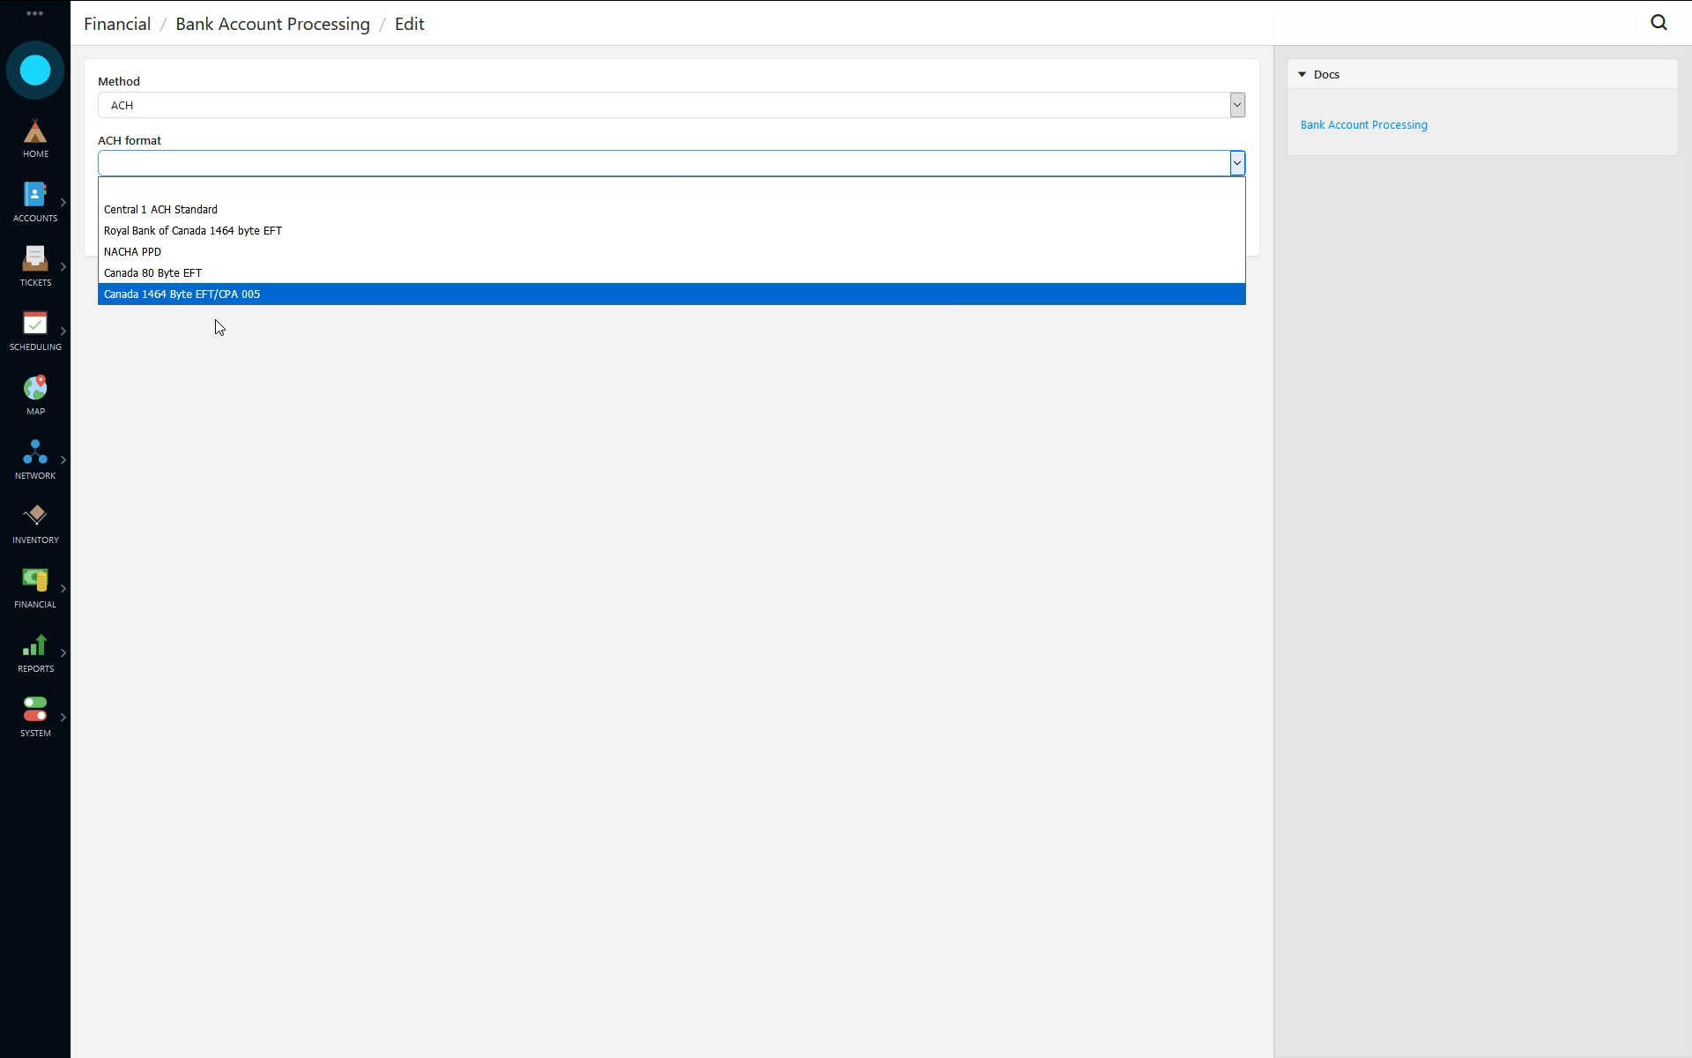
{"action": "left_click", "coordinate": [146, 296]}
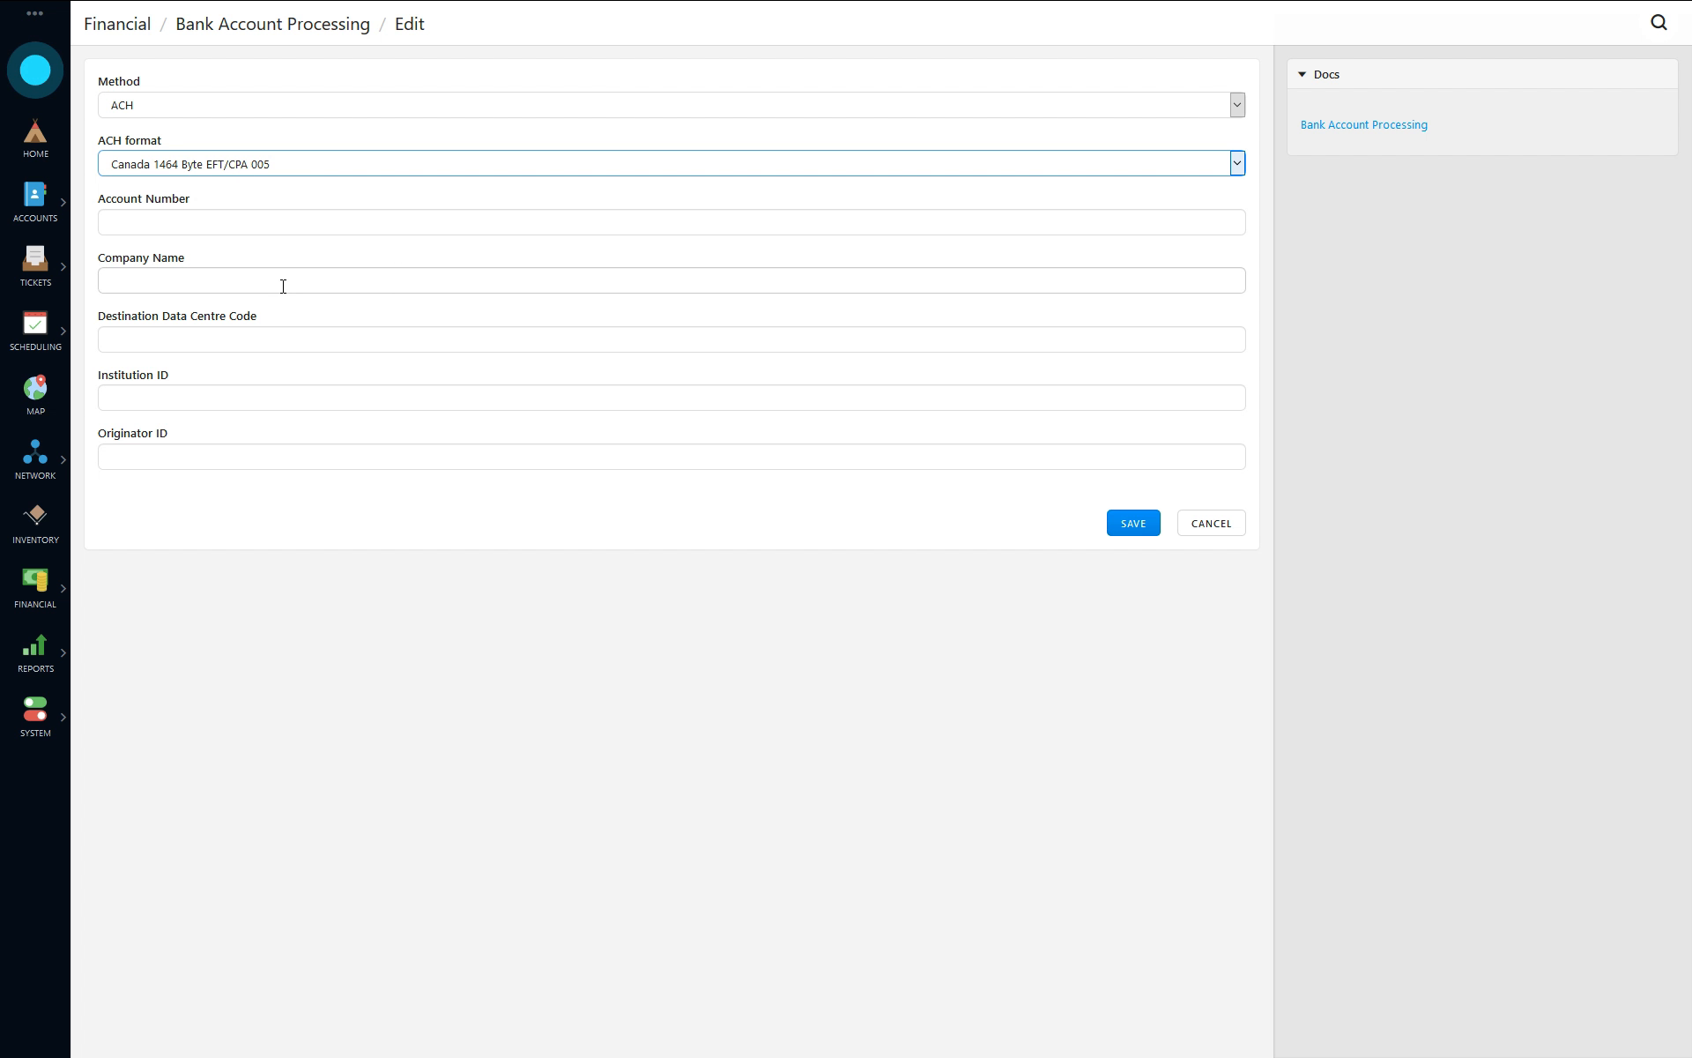
- Enter the bank account number, the company name Westlake Wireless and the destination data centre code 12345
{"action": "left_click", "coordinate": [249, 232]}
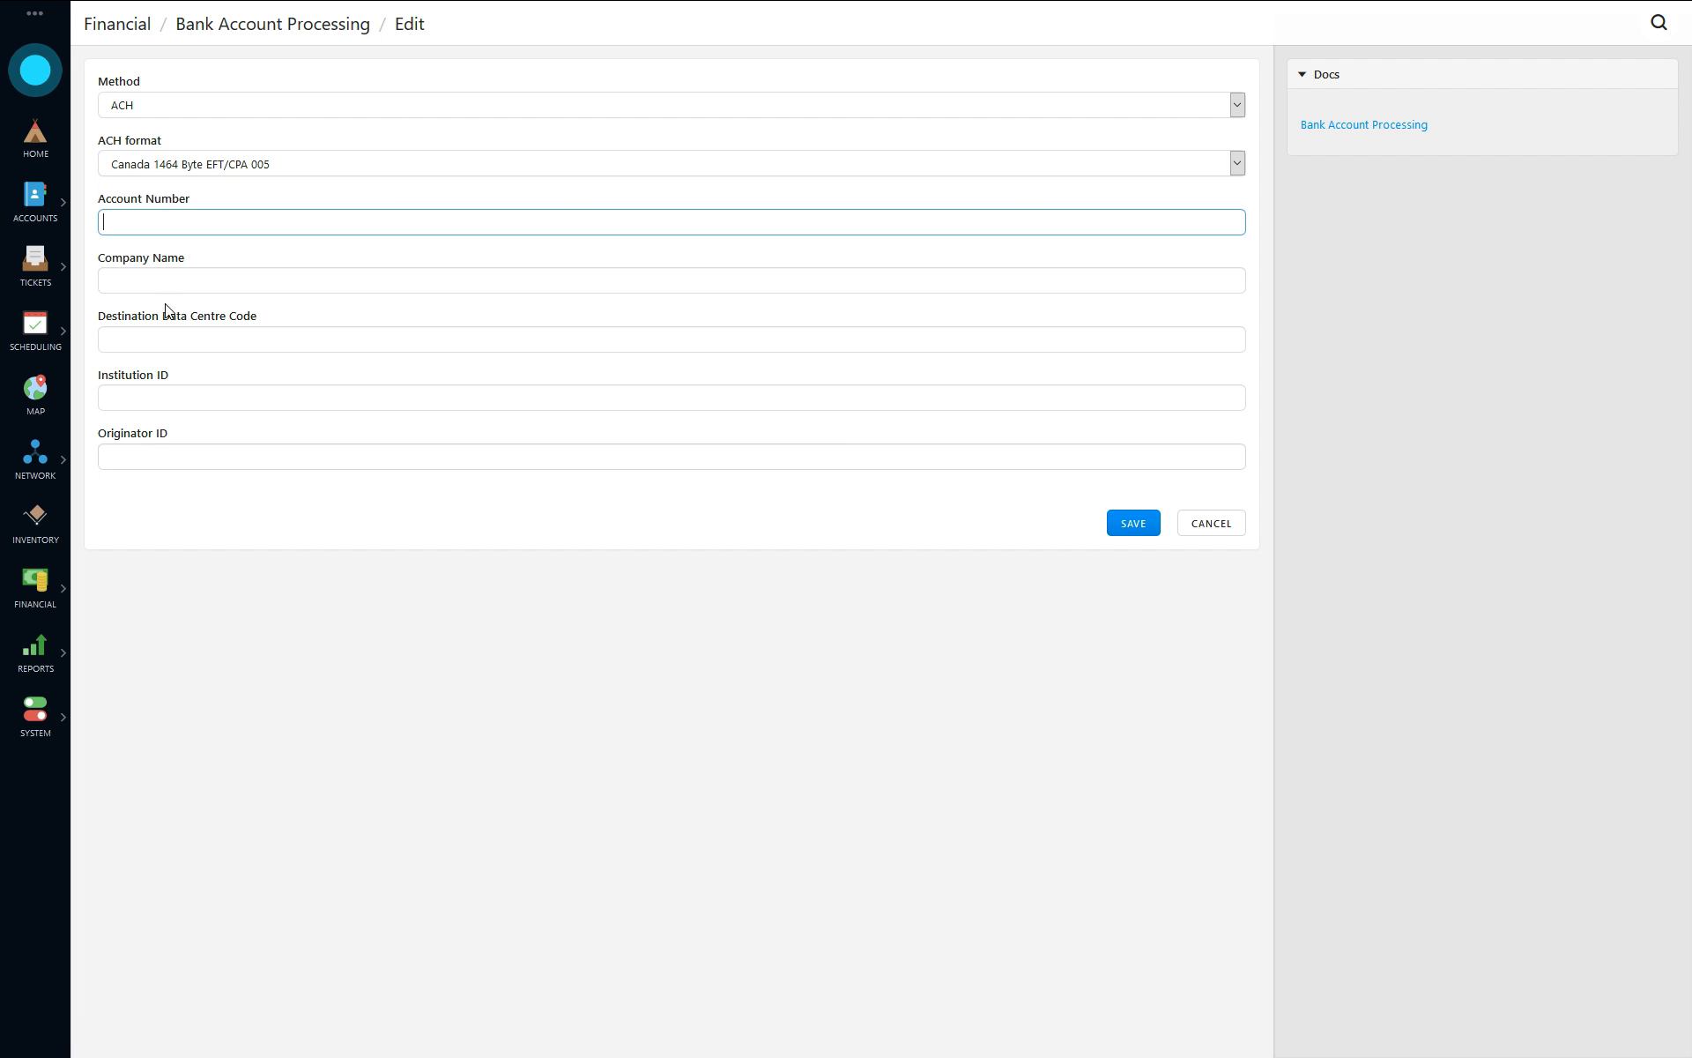
{"action": "type", "text": "123"}
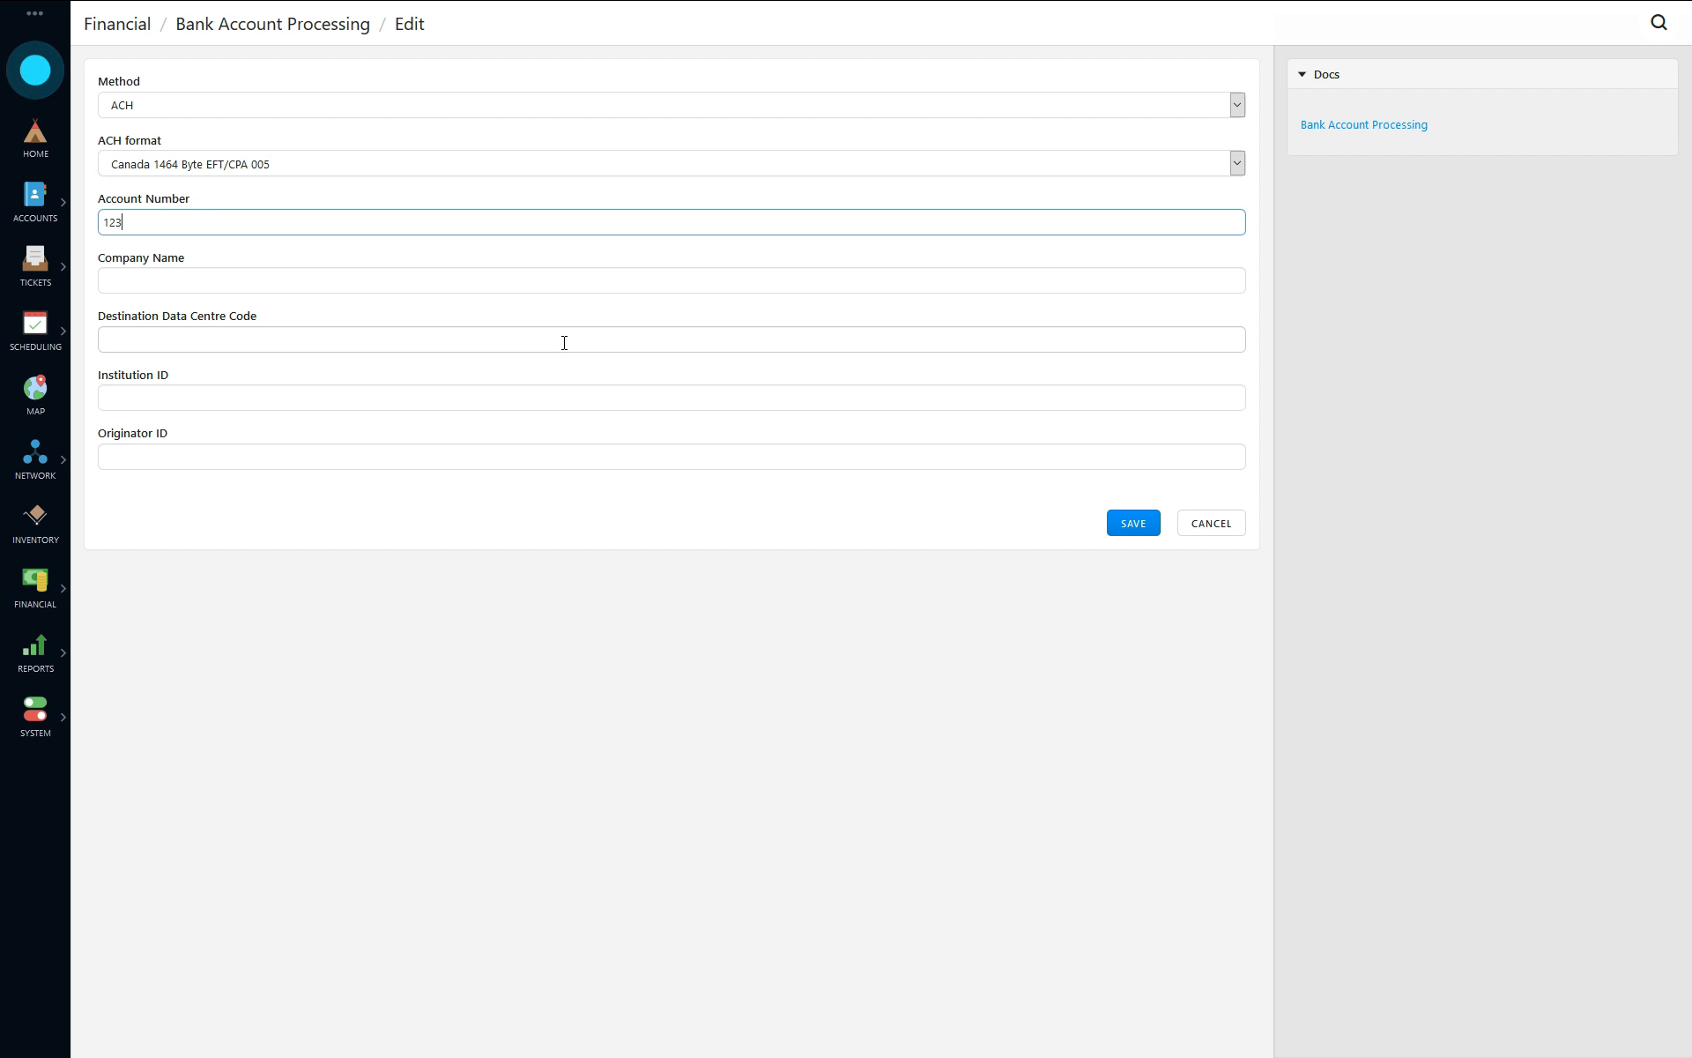
{"action": "type", "text": "456789"}
{"action": "key", "text": "Tab"}
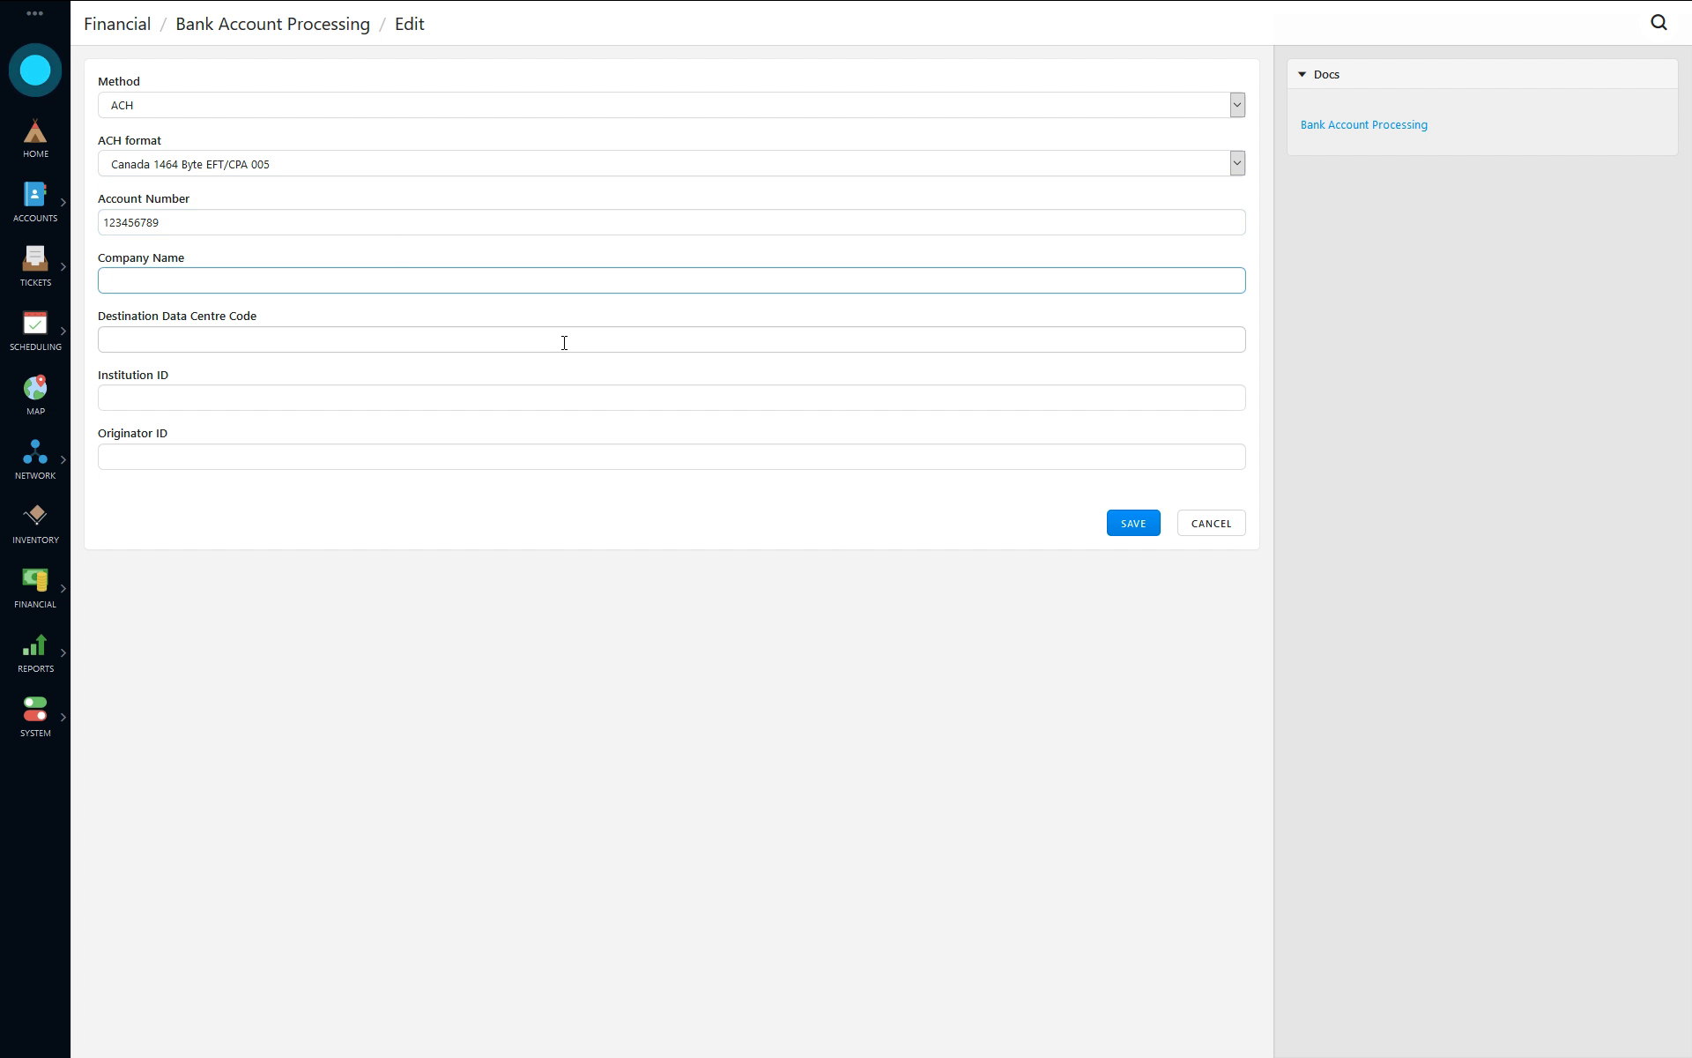
{"action": "type", "text": "Westlake Wireless"}
{"action": "key", "text": "Tab"}
{"action": "type", "text": "12345"}
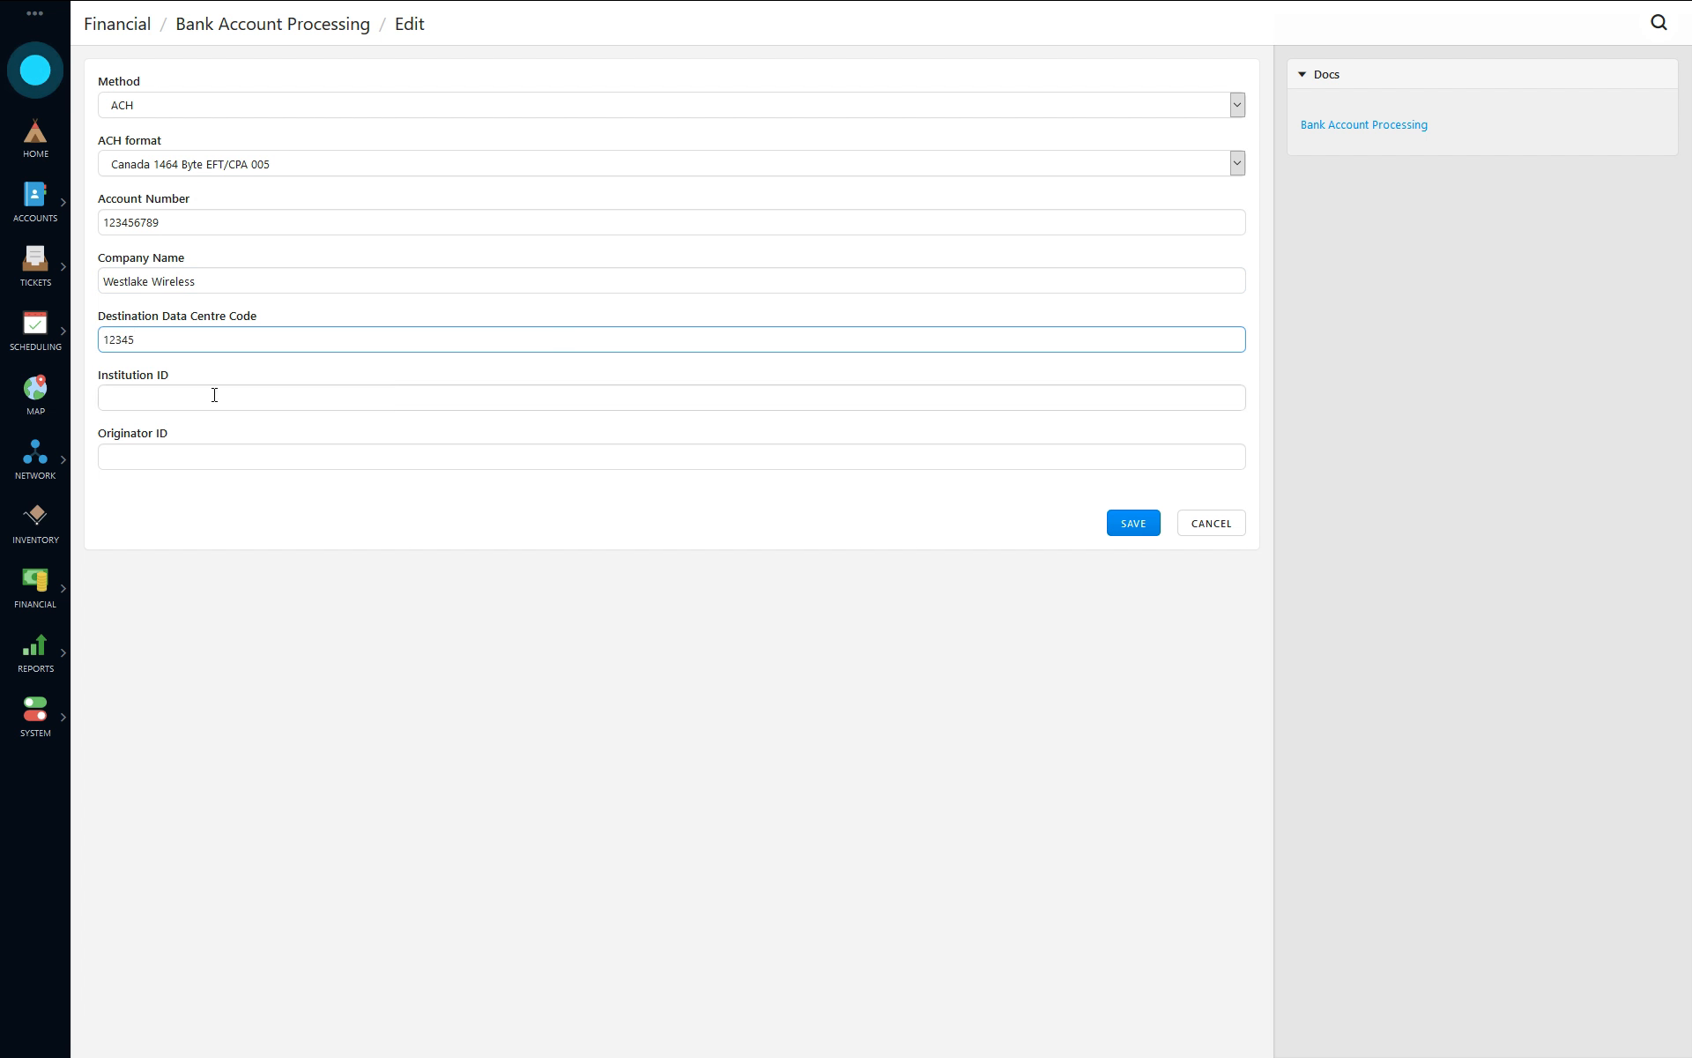
- Fill in the institution ID and originator ID, and save the bank account processor settings
{"action": "left_click", "coordinate": [374, 397]}
{"action": "type", "text": "12345"}
{"action": "left_click", "coordinate": [250, 465]}
{"action": "type", "text": "1234"}
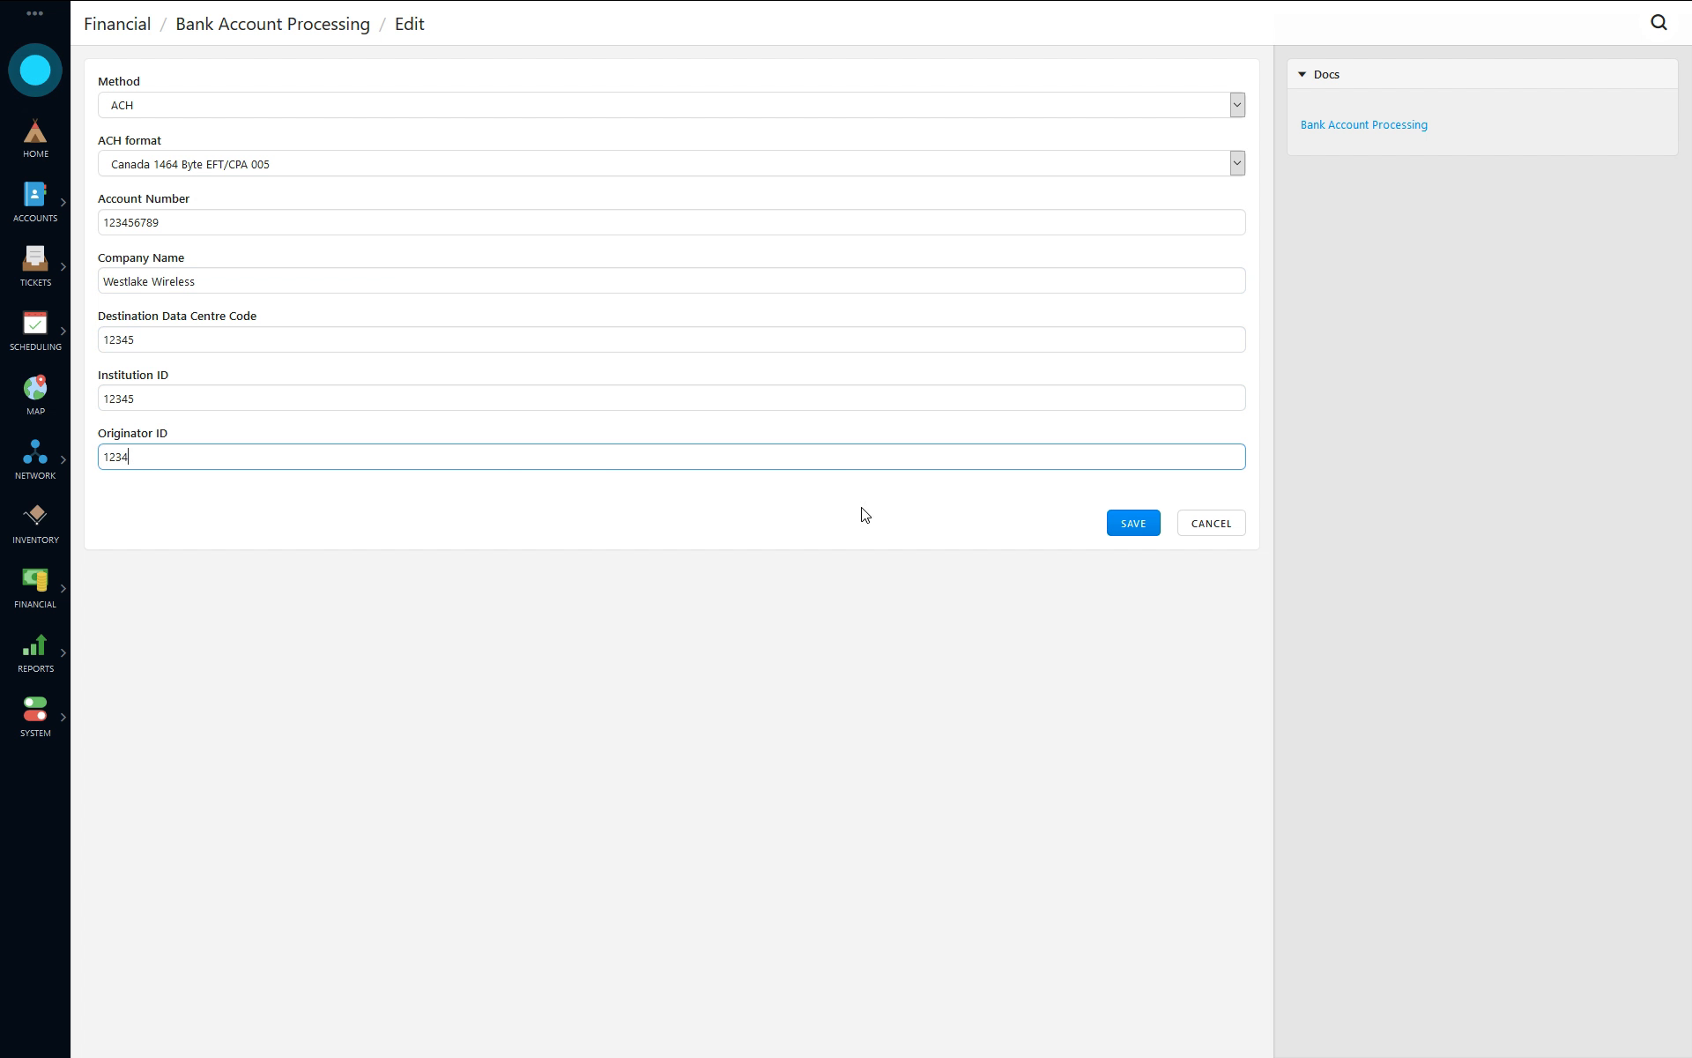
{"action": "left_click", "coordinate": [1136, 519]}
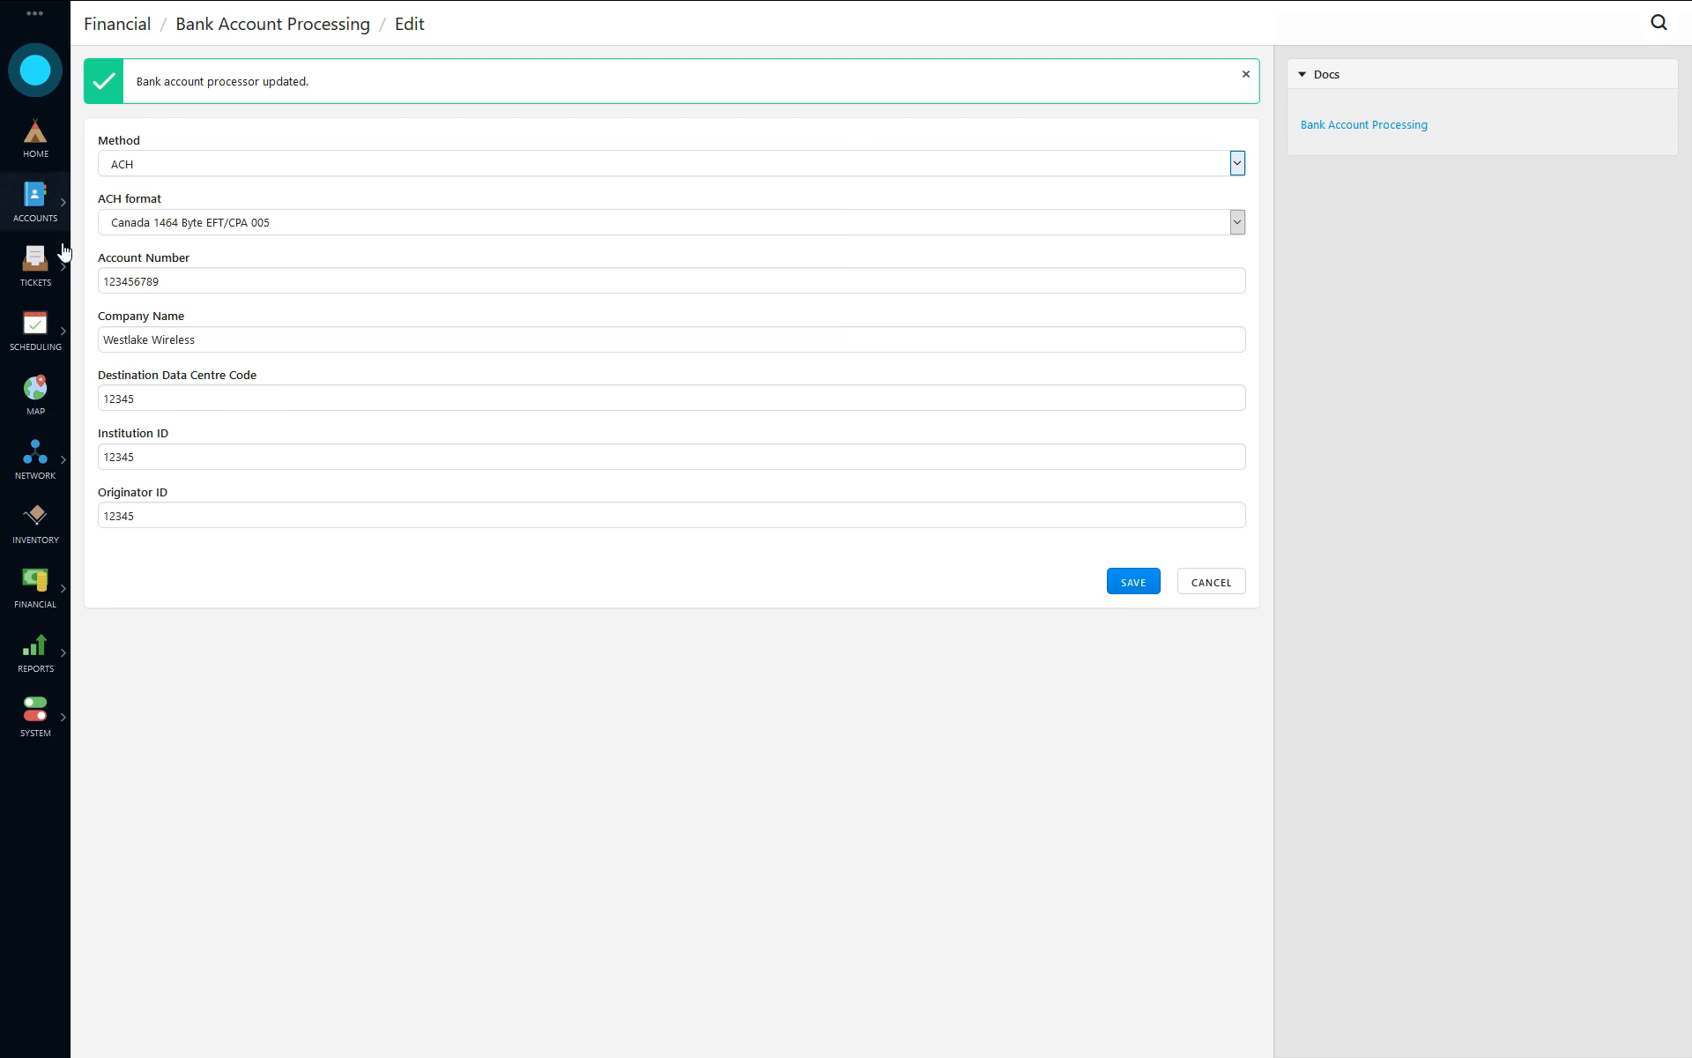
- Find the commercial customer's account and open the payment methods in its billing section
{"action": "type", "text": "/paris"}
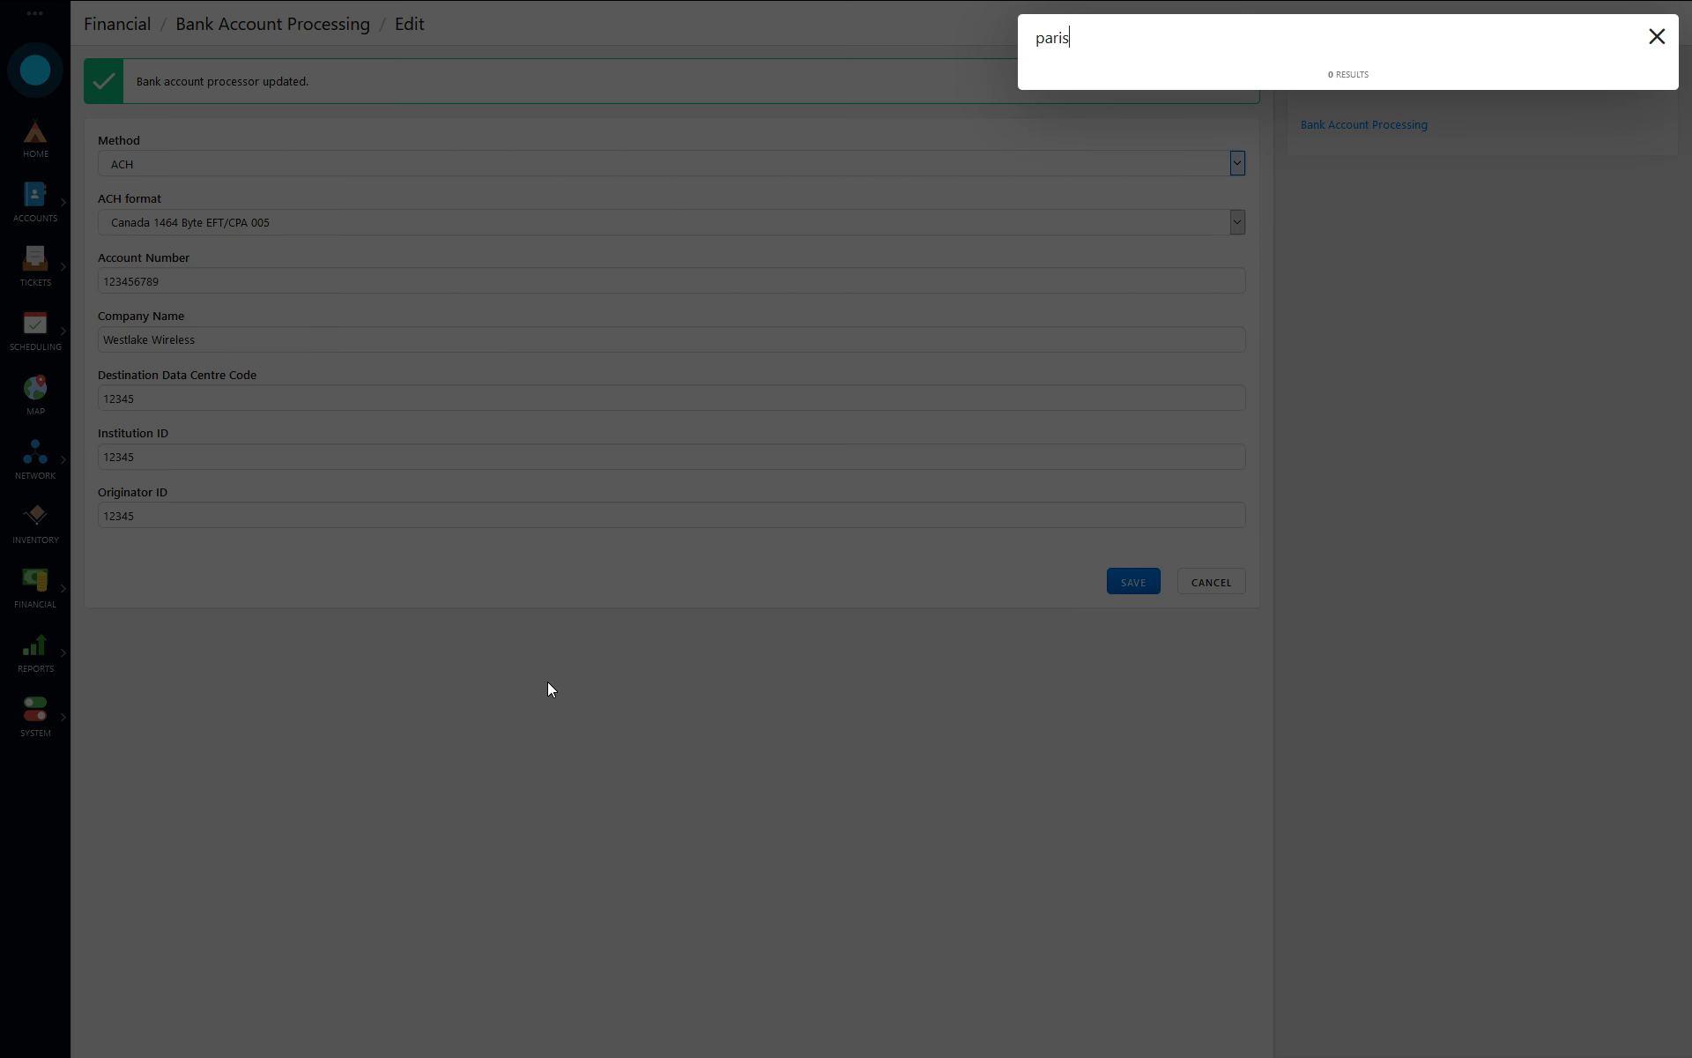
{"action": "key", "text": "Return"}
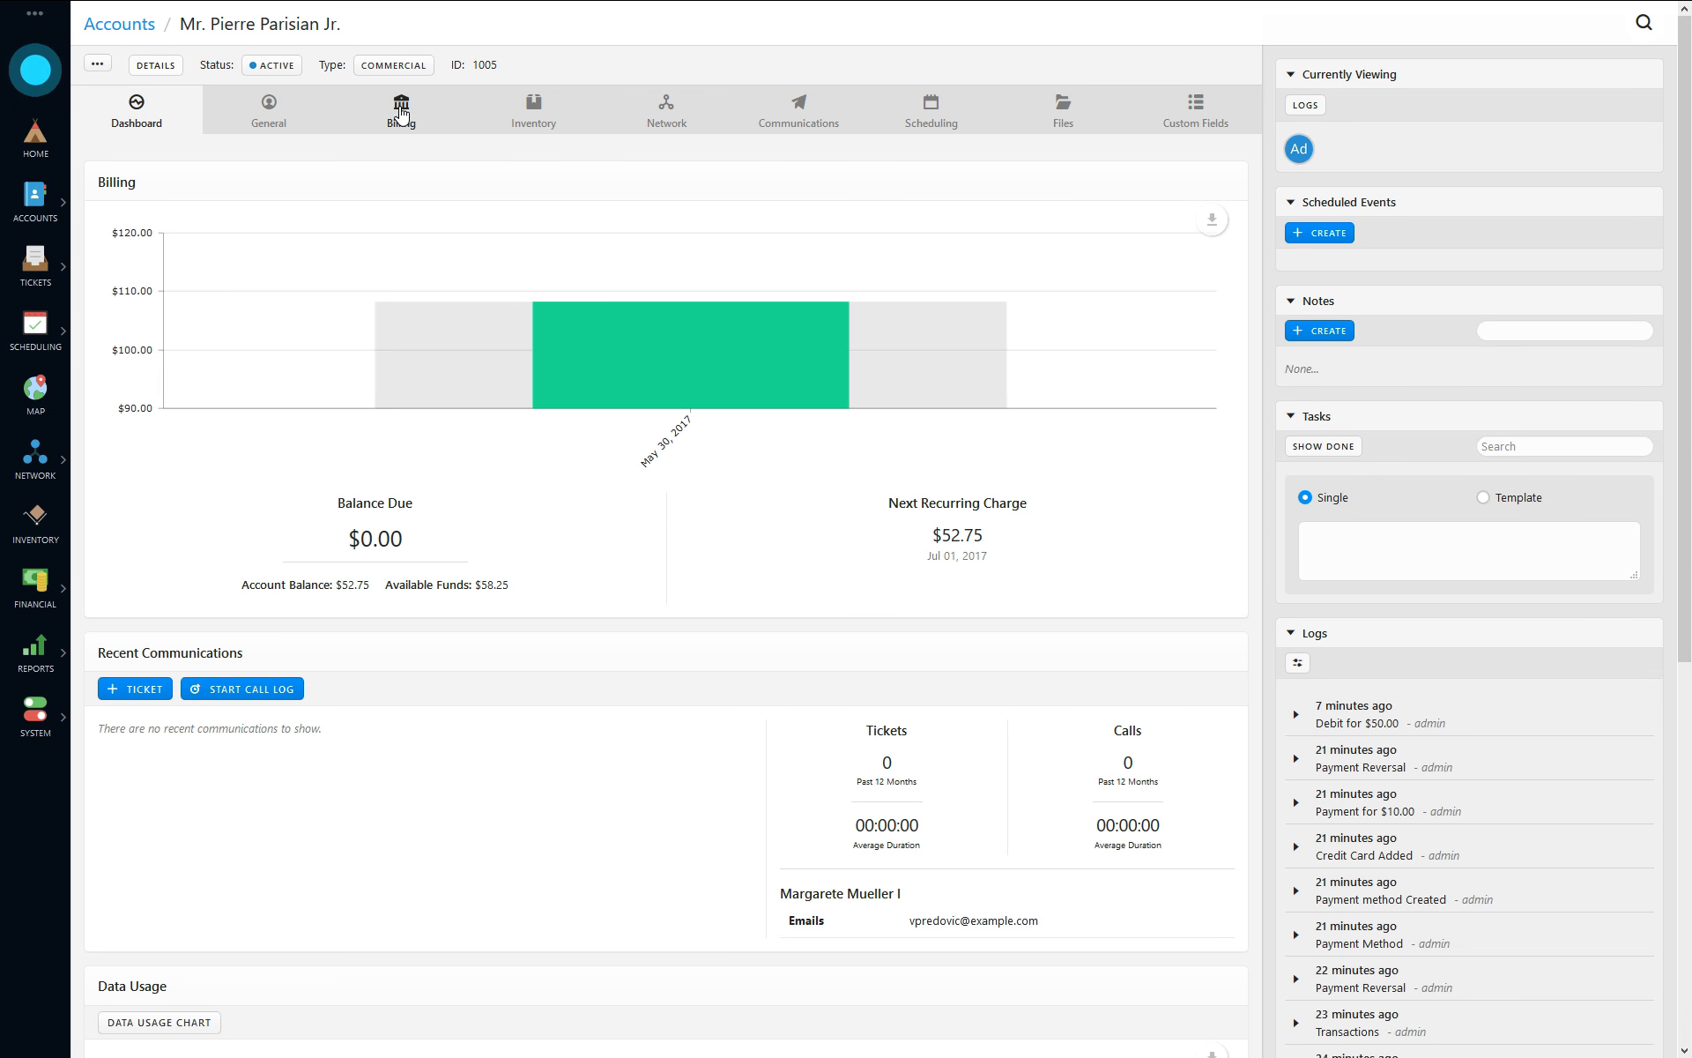
{"action": "left_click", "coordinate": [401, 110]}
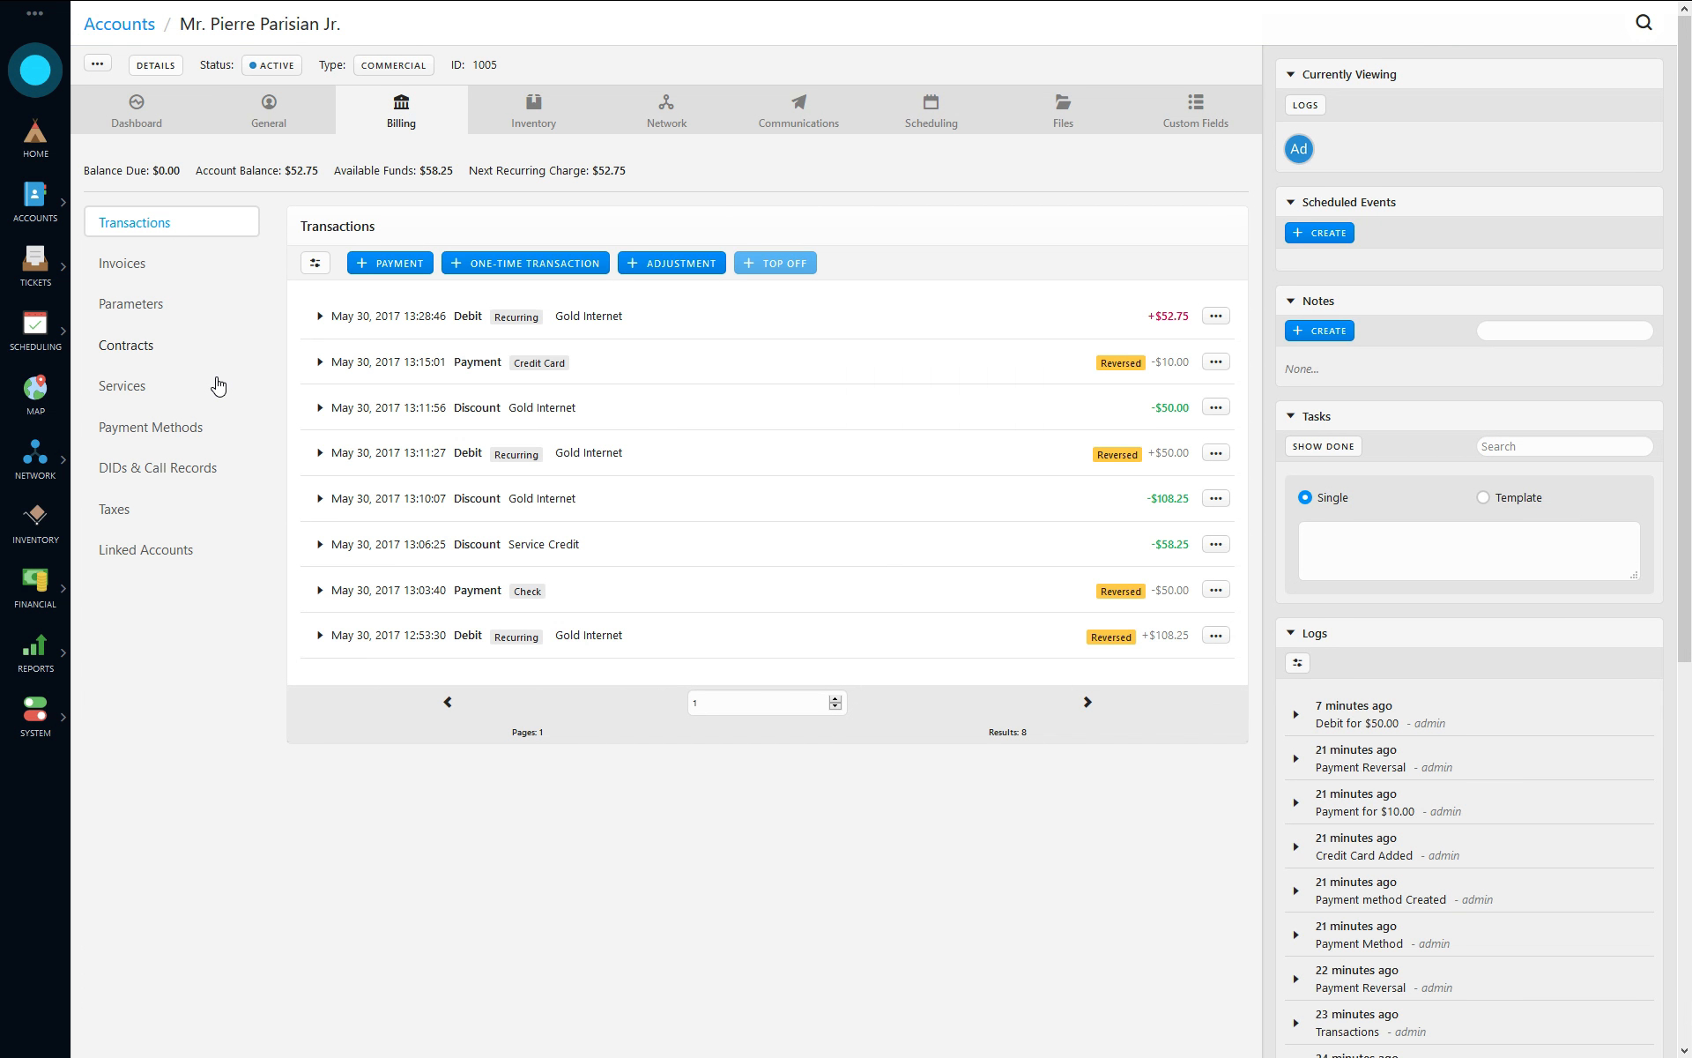
{"action": "left_click", "coordinate": [140, 427]}
- Start a new Bank Account payment method for the customer and enter its account number and routing number
{"action": "left_click", "coordinate": [347, 270]}
{"action": "left_click", "coordinate": [593, 98]}
{"action": "left_click", "coordinate": [555, 166]}
{"action": "left_click", "coordinate": [739, 222]}
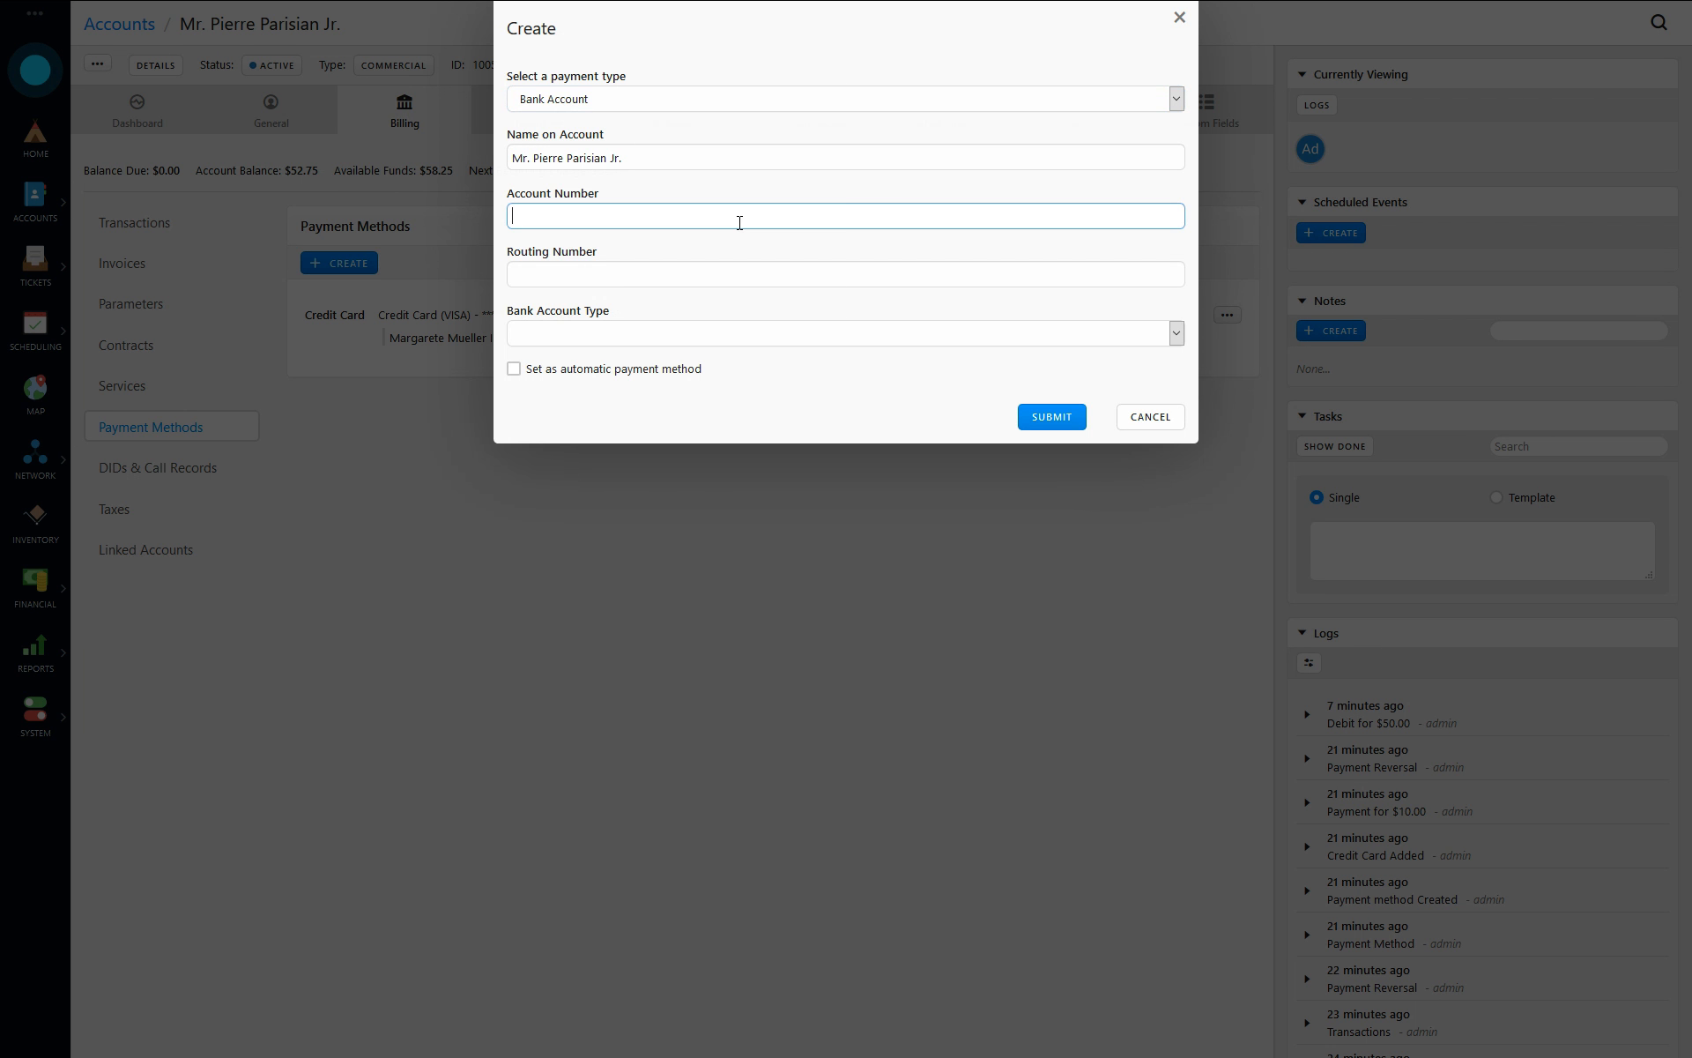
{"action": "type", "text": "123456789"}
{"action": "key", "text": "Tab"}
{"action": "type", "text": "12345678"}
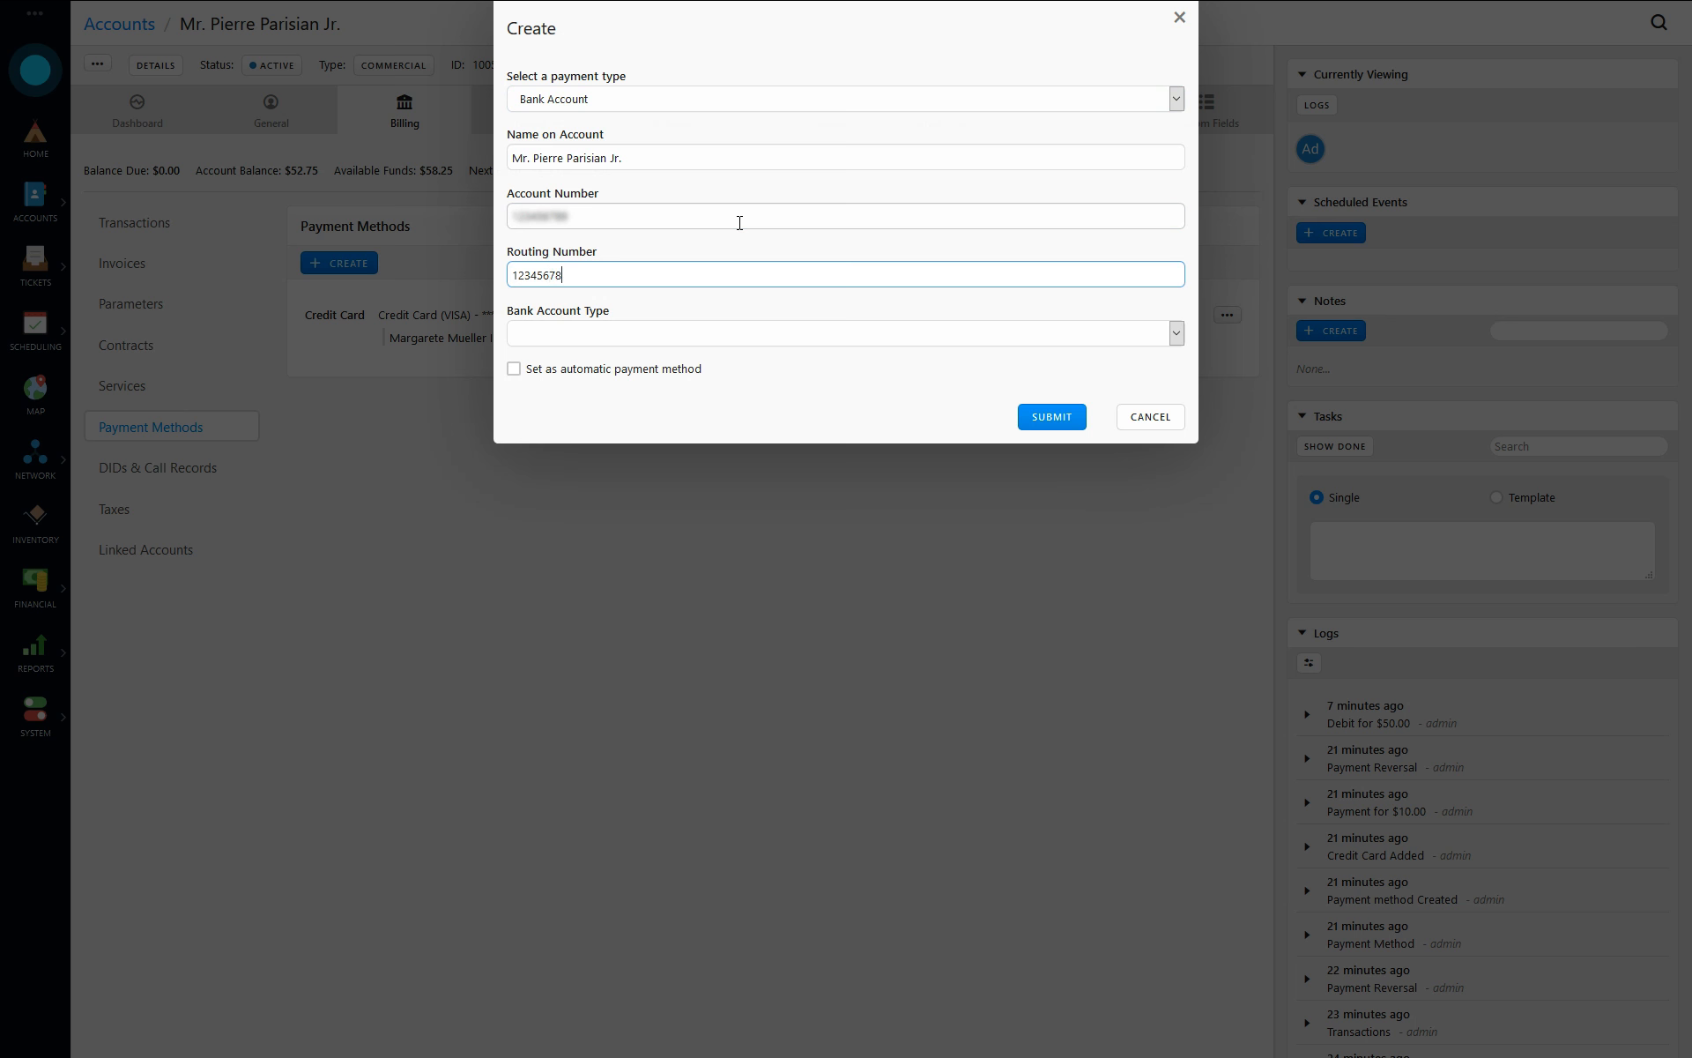
{"action": "type", "text": "9"}
- Set the bank account type to Checking, make it the automatic payment method, and submit it
{"action": "left_click", "coordinate": [608, 339]}
{"action": "left_click", "coordinate": [547, 379]}
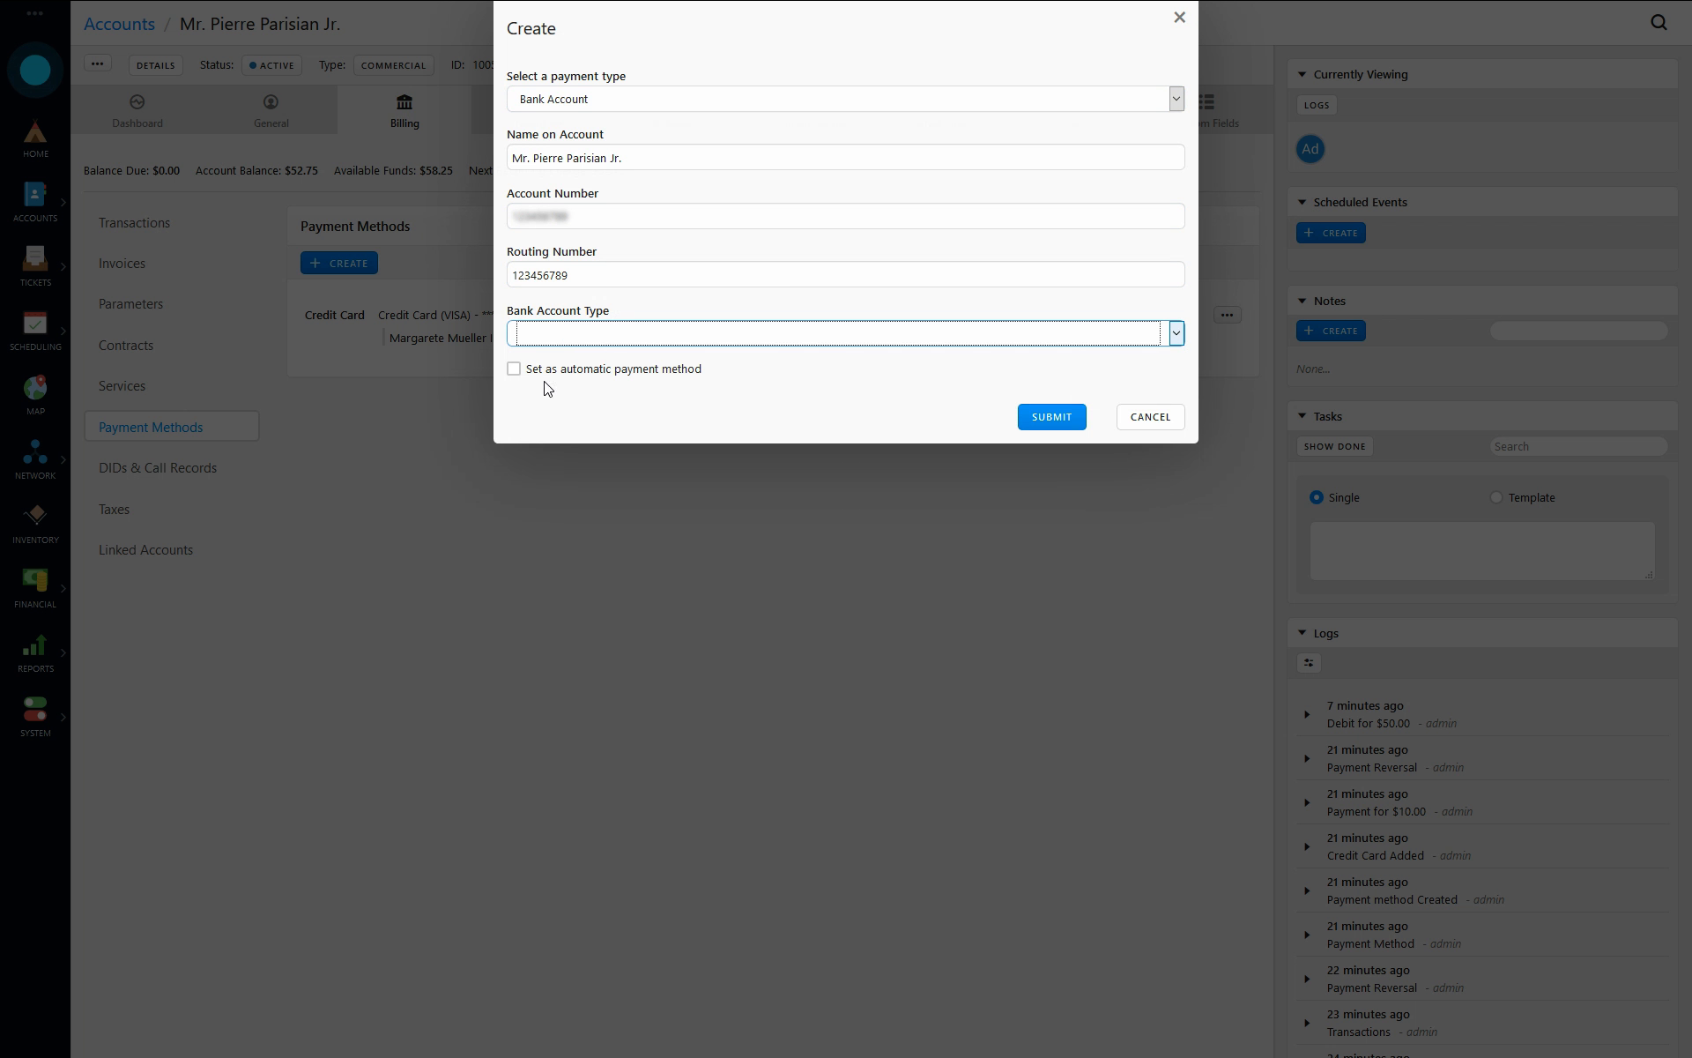
{"action": "left_click", "coordinate": [617, 370]}
{"action": "left_click", "coordinate": [1031, 418]}
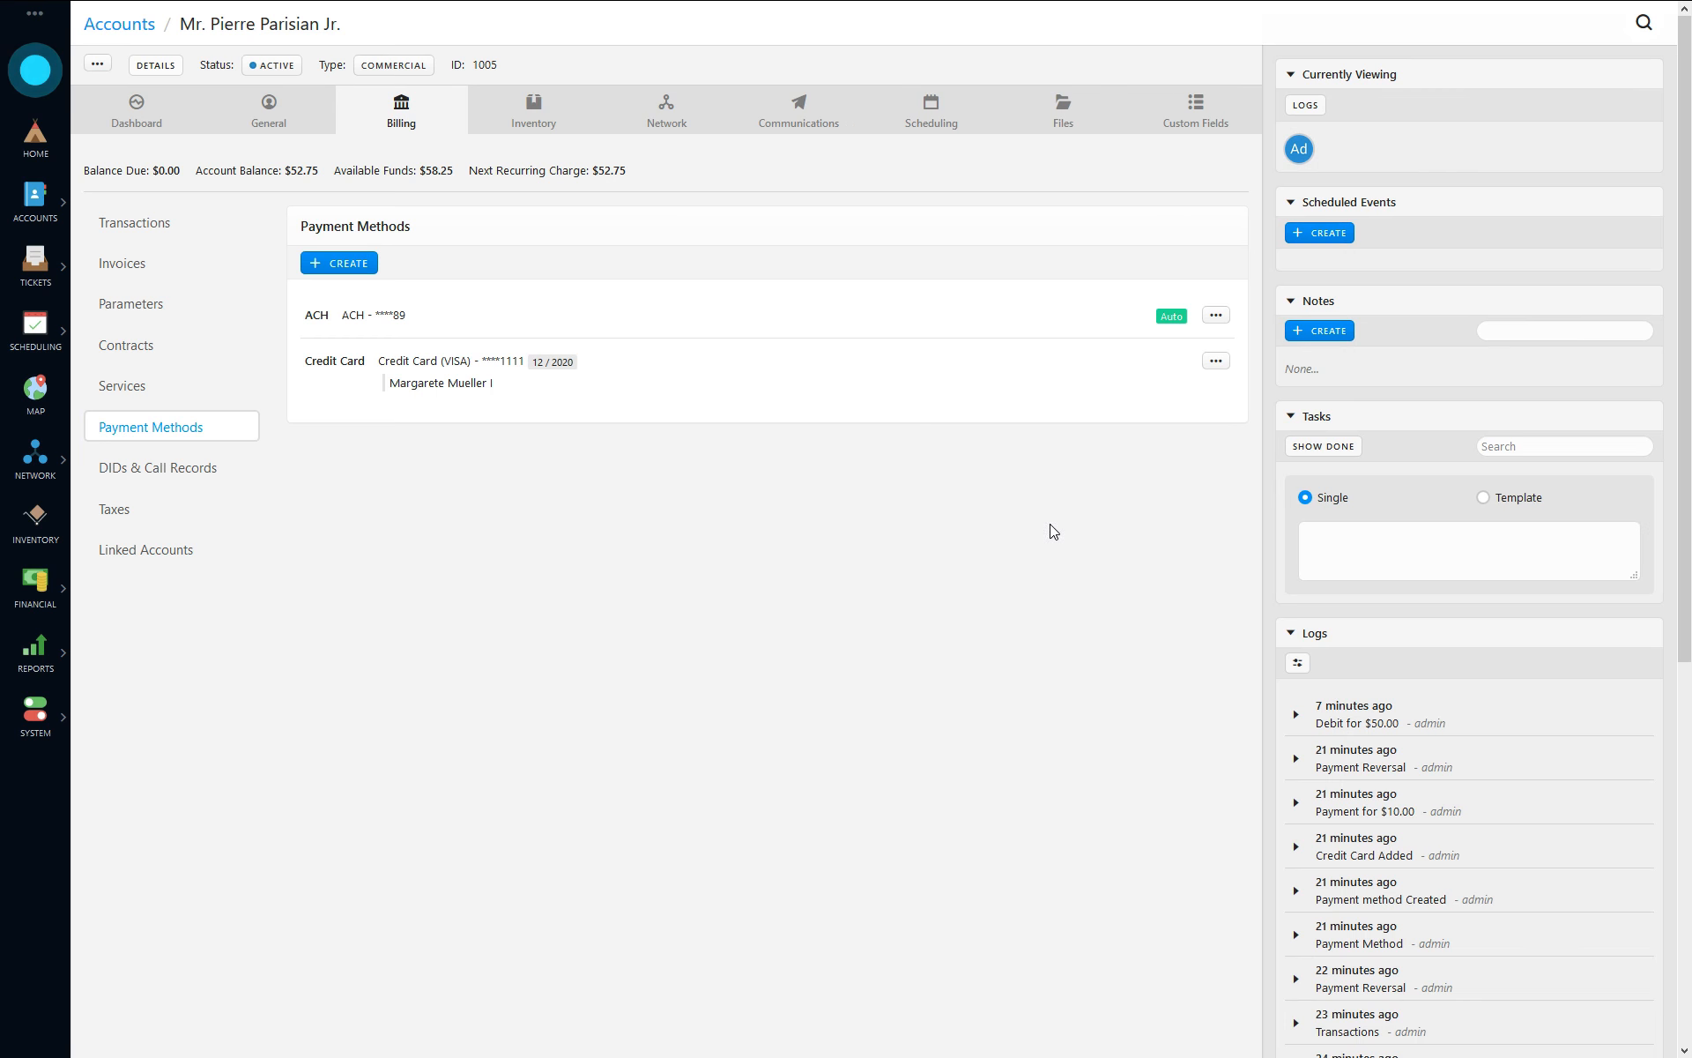
- Create a payment of 50 on the customer's account using the ACH payment method as an other amount
{"action": "left_click", "coordinate": [394, 264]}
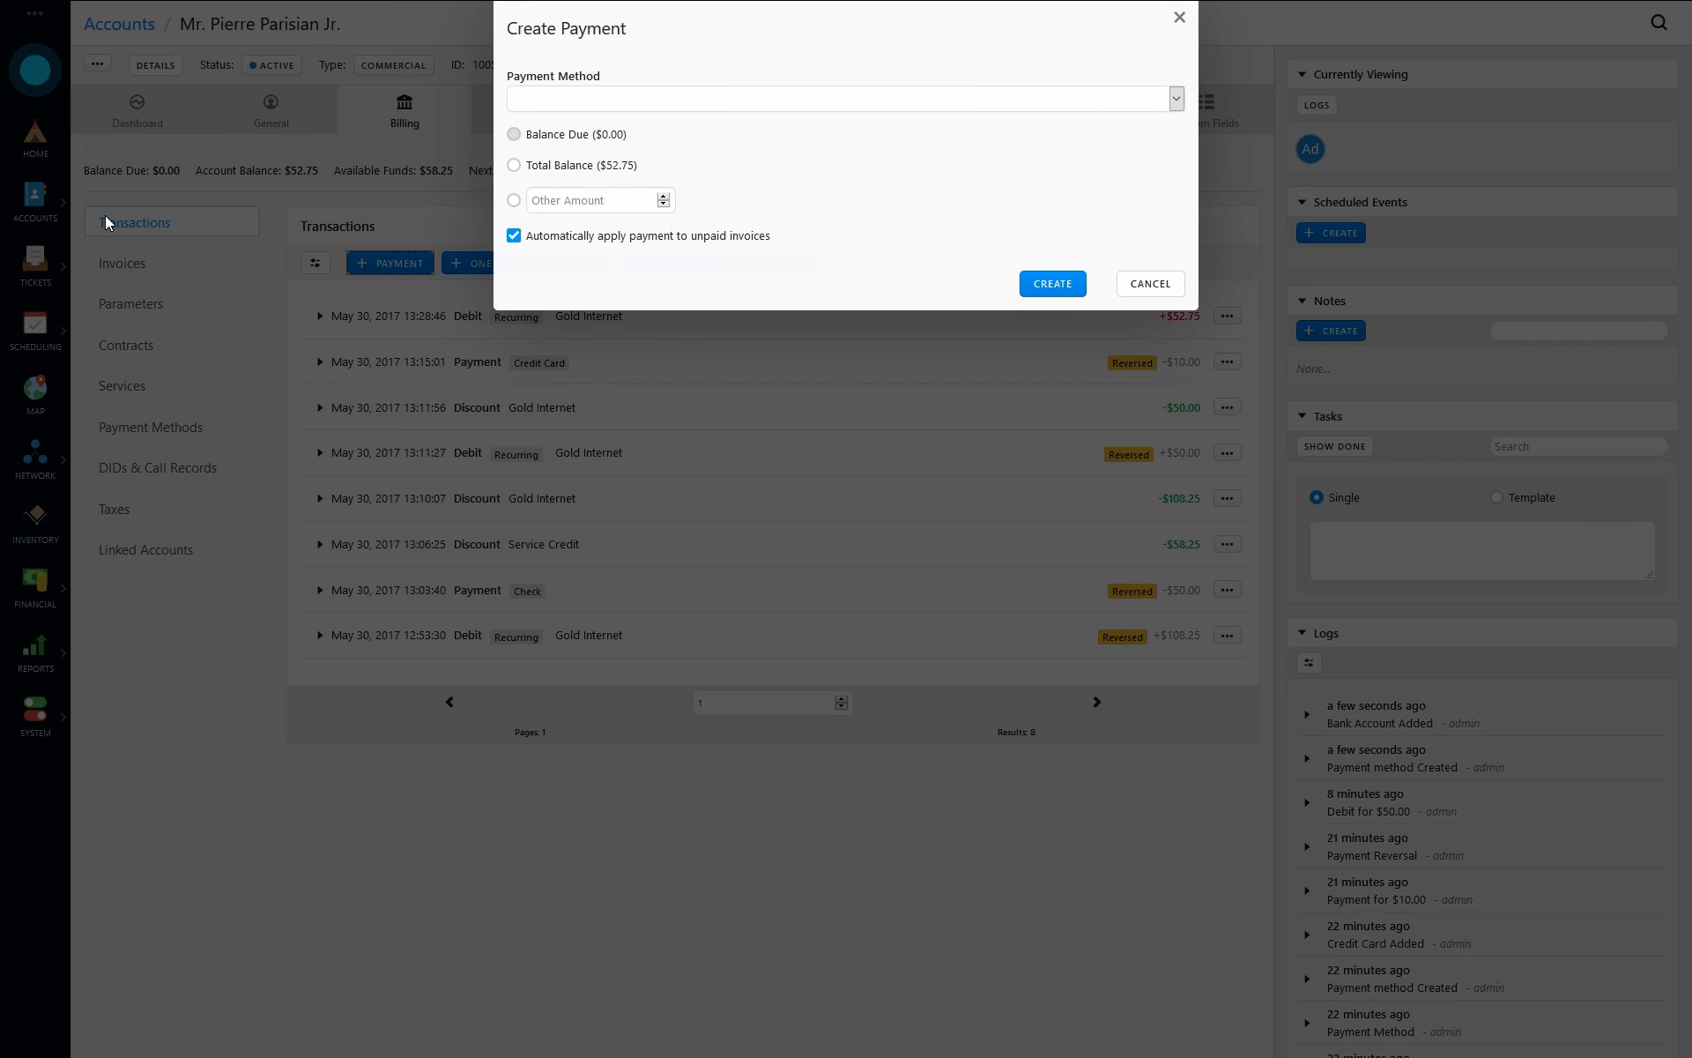
{"action": "left_click", "coordinate": [620, 101]}
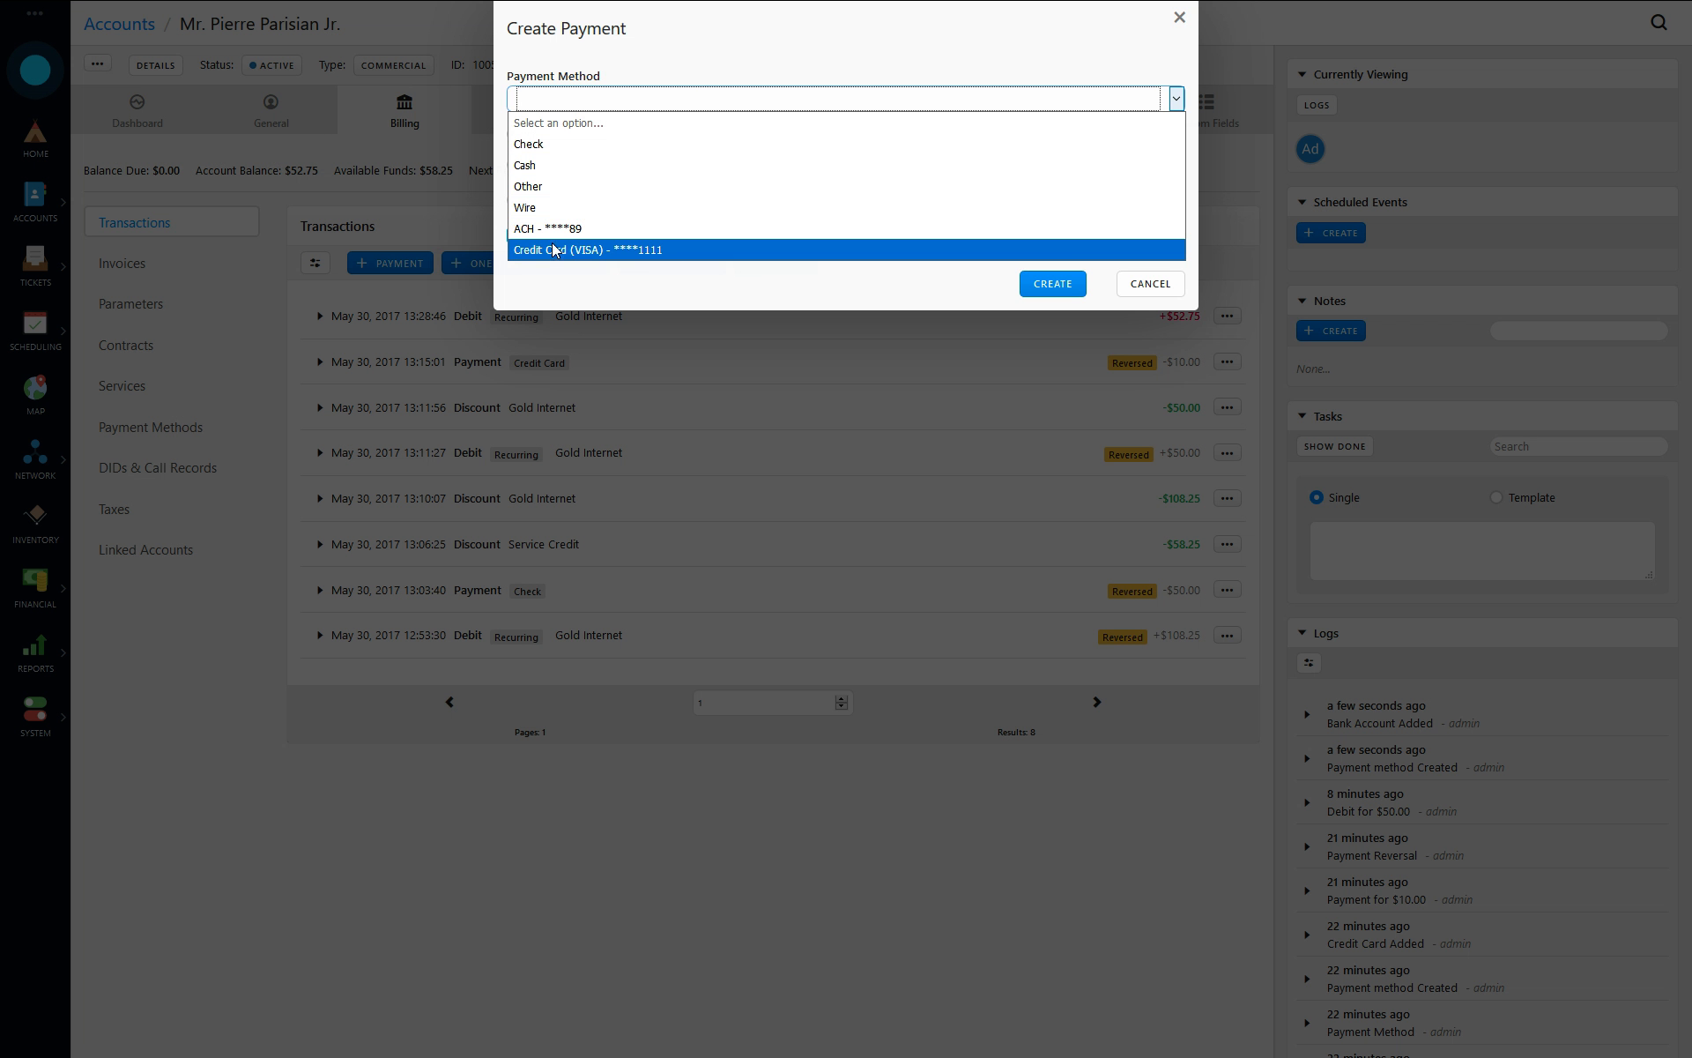
{"action": "left_click", "coordinate": [551, 229]}
{"action": "left_click", "coordinate": [569, 201]}
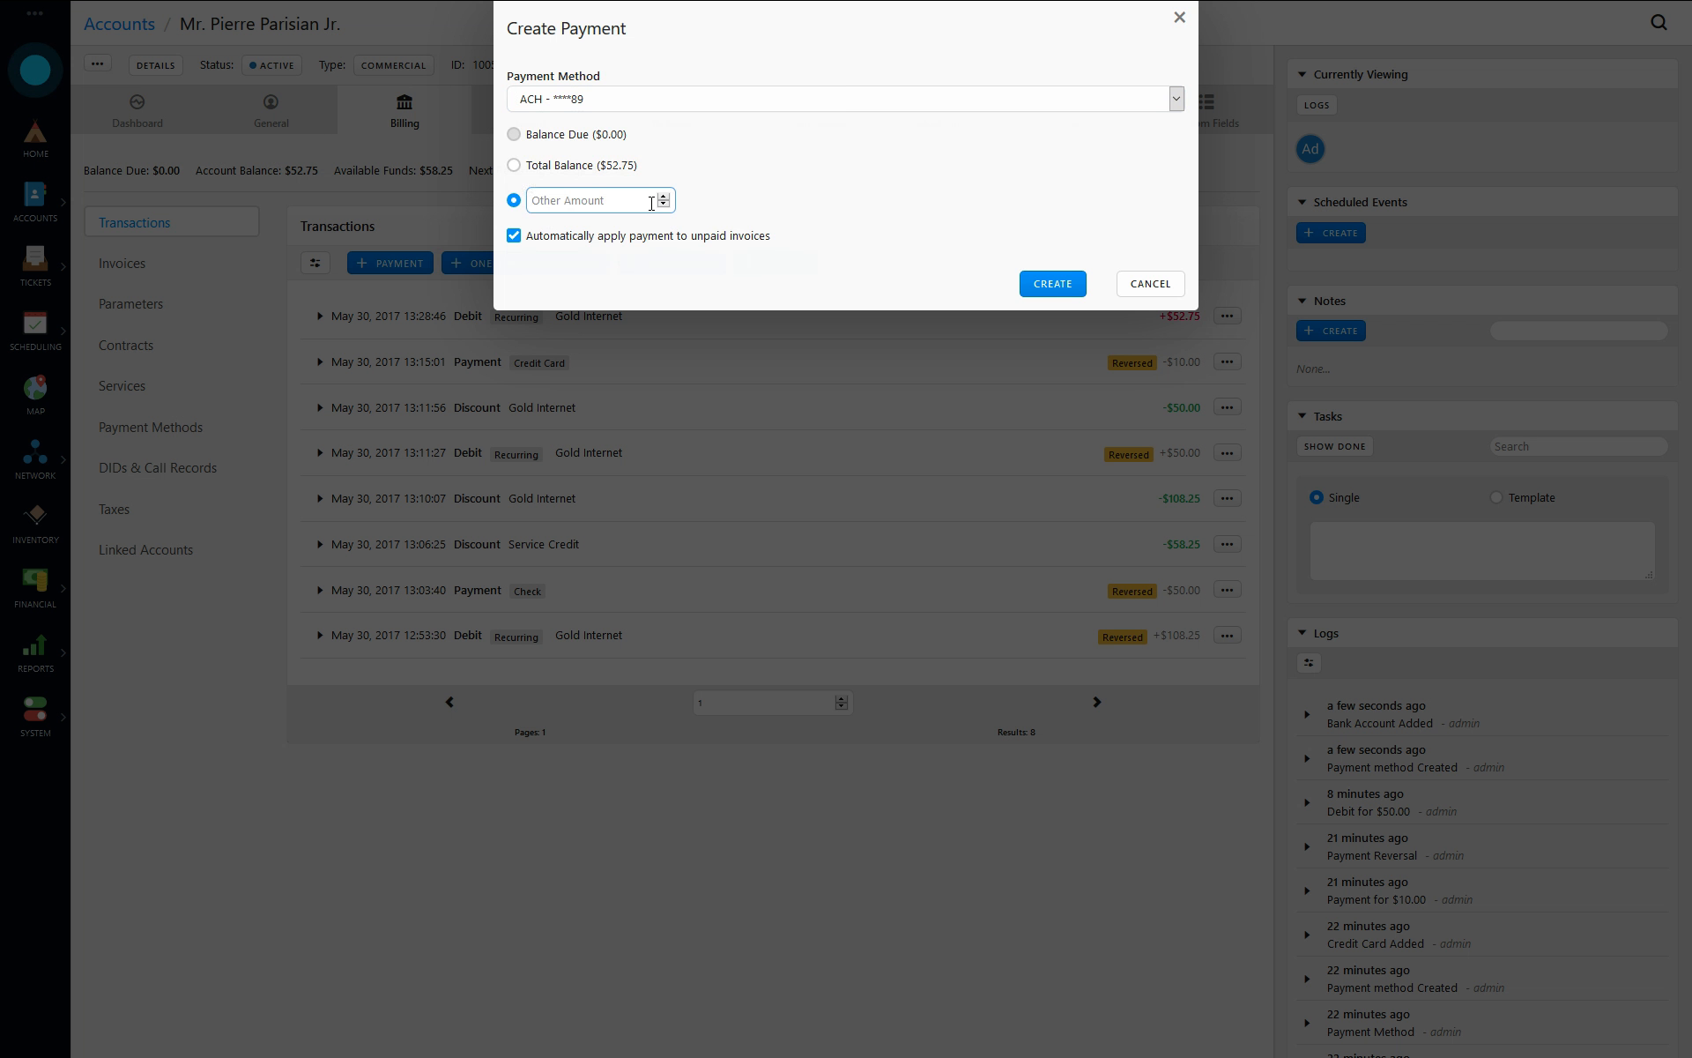
{"action": "type", "text": "50"}
{"action": "left_click", "coordinate": [1060, 287]}
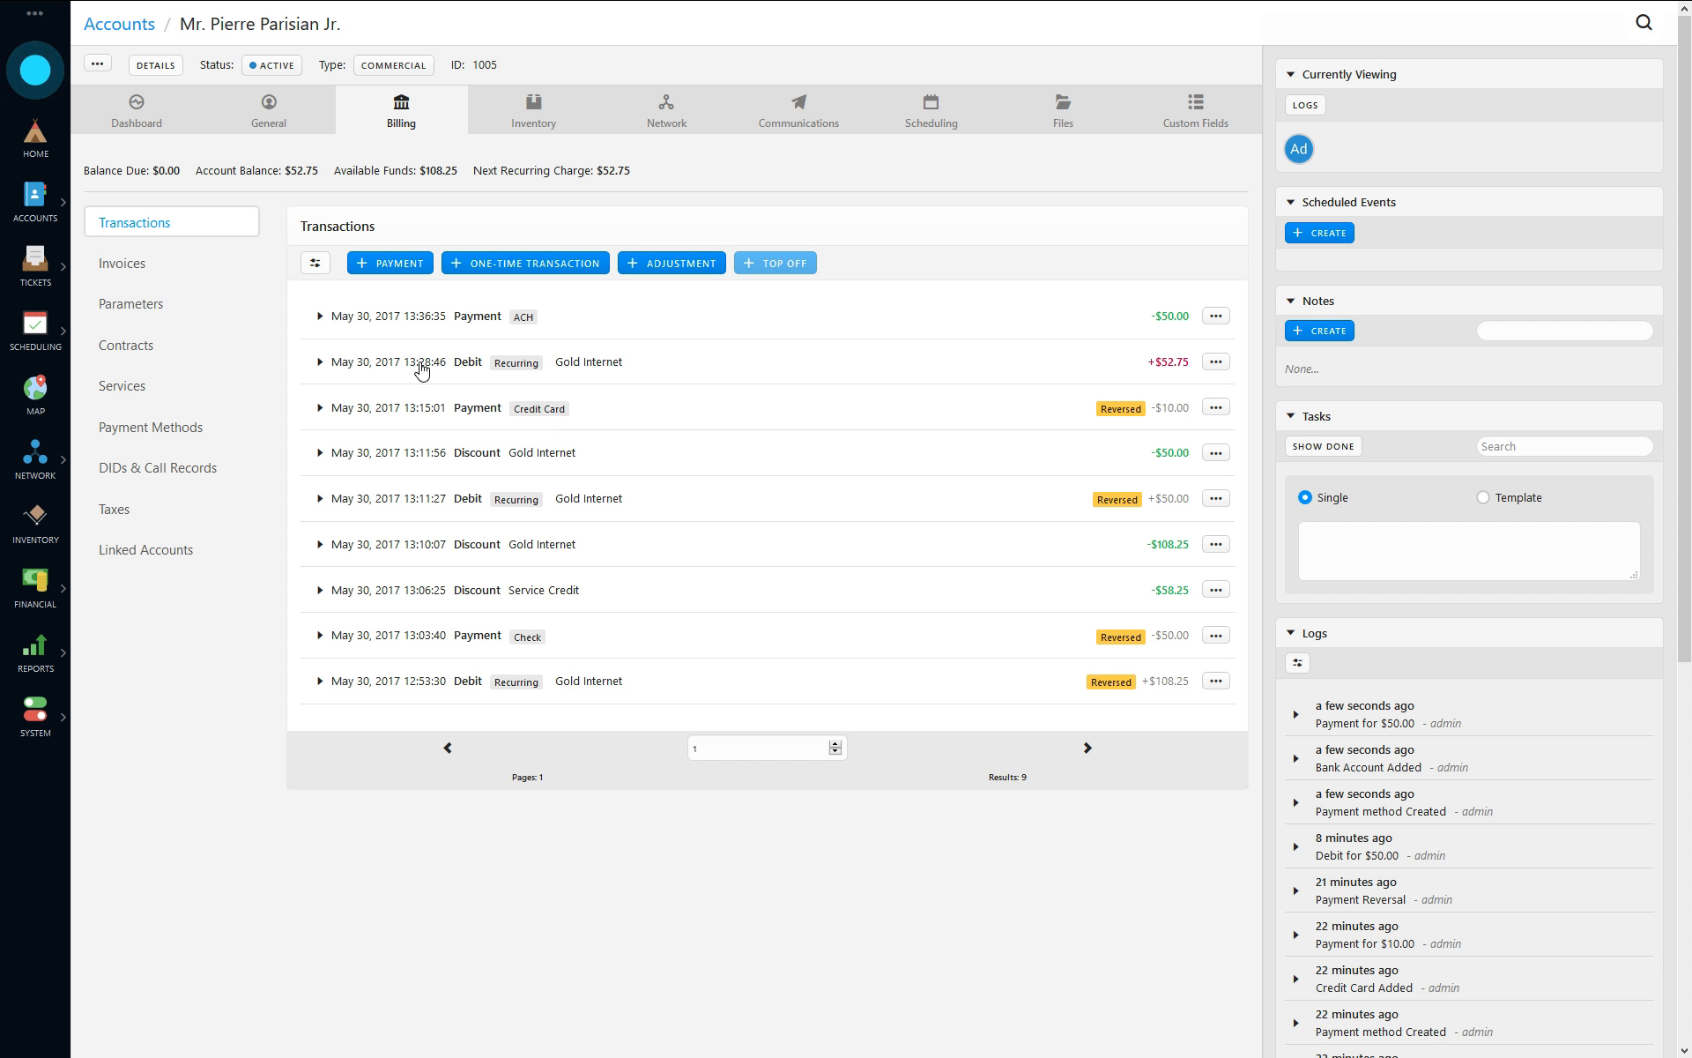
{"action": "left_click_drag", "start_coordinate": [1155, 316], "coordinate": [1186, 315]}
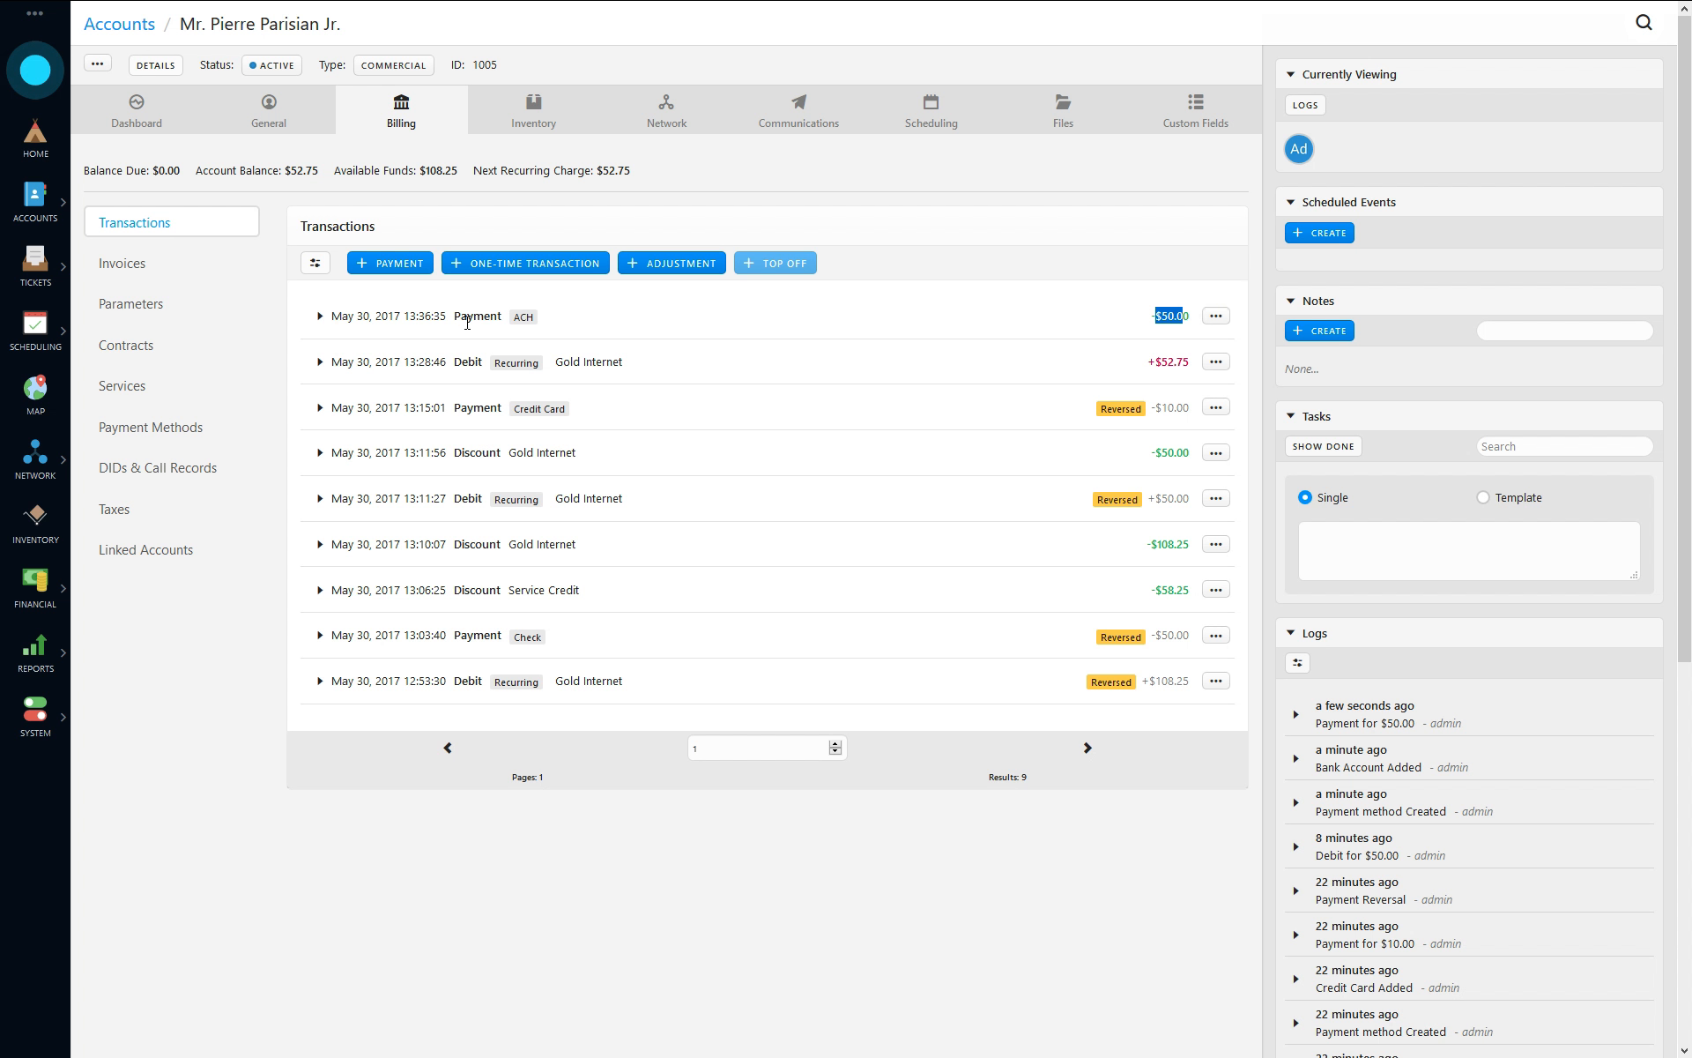
{"action": "left_click", "coordinate": [1046, 323]}
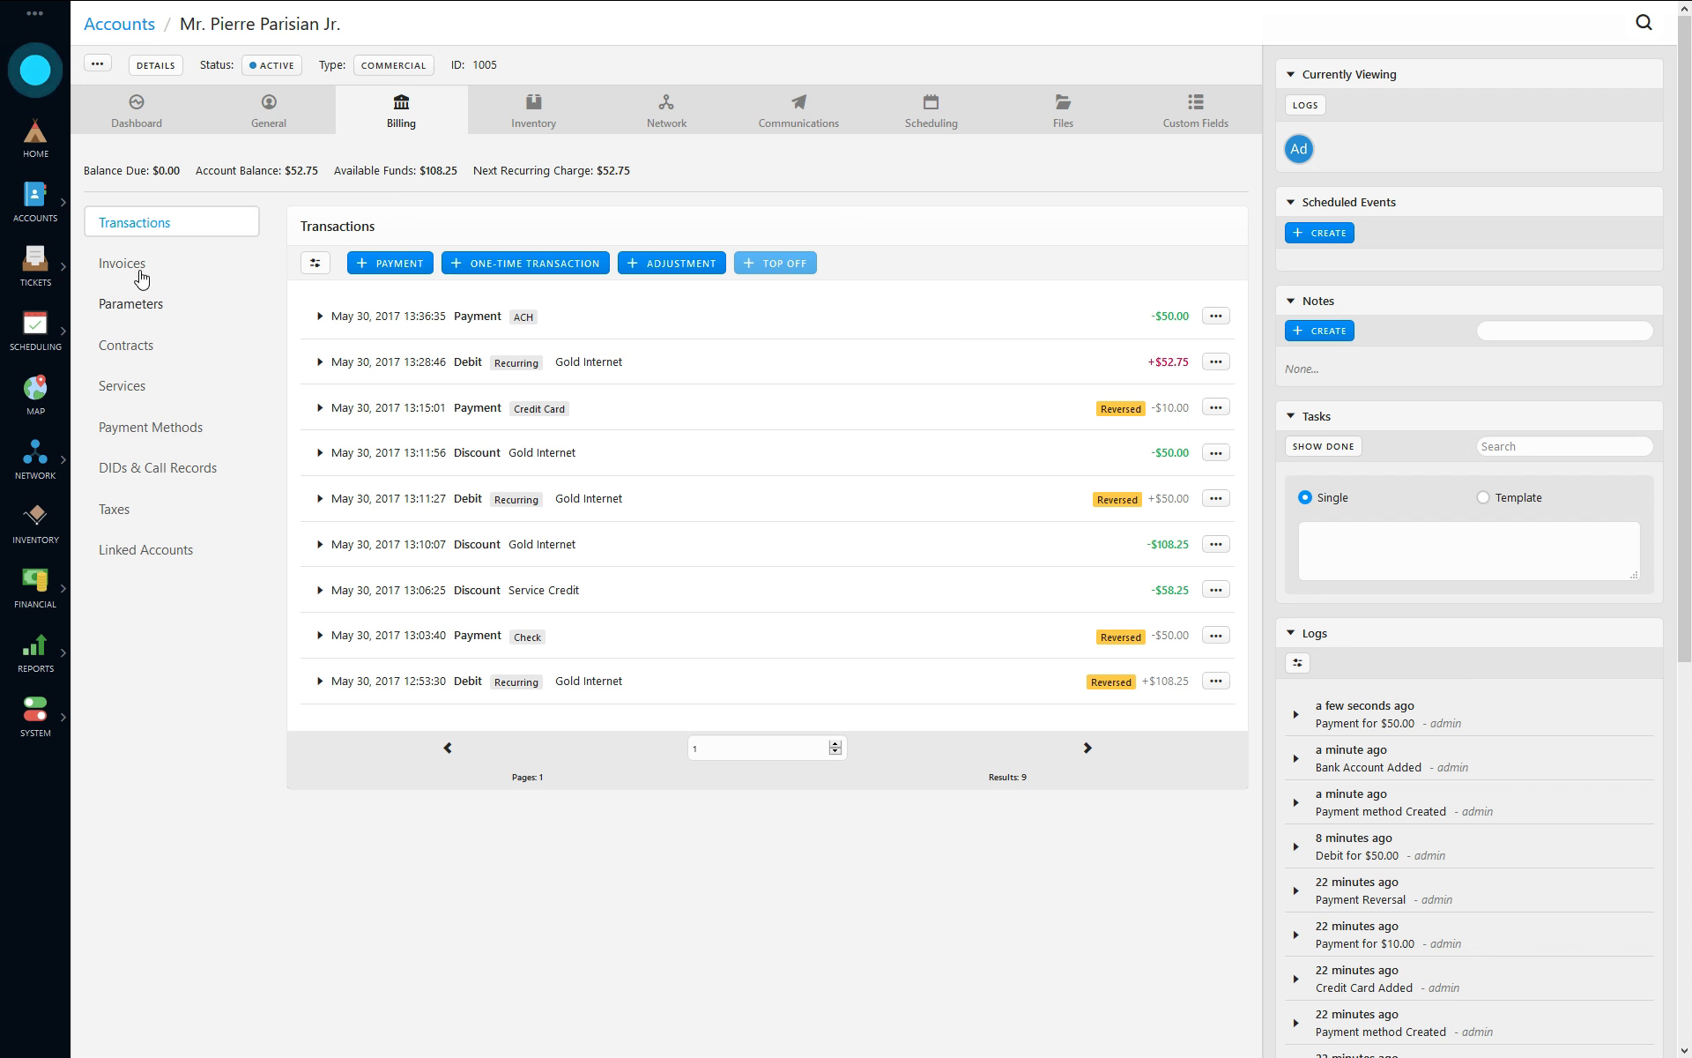
- Open the unbatched ACH payments from the home overview's billing statistics, and reach ACH batch creation again through the financial section
{"action": "left_click", "coordinate": [38, 141]}
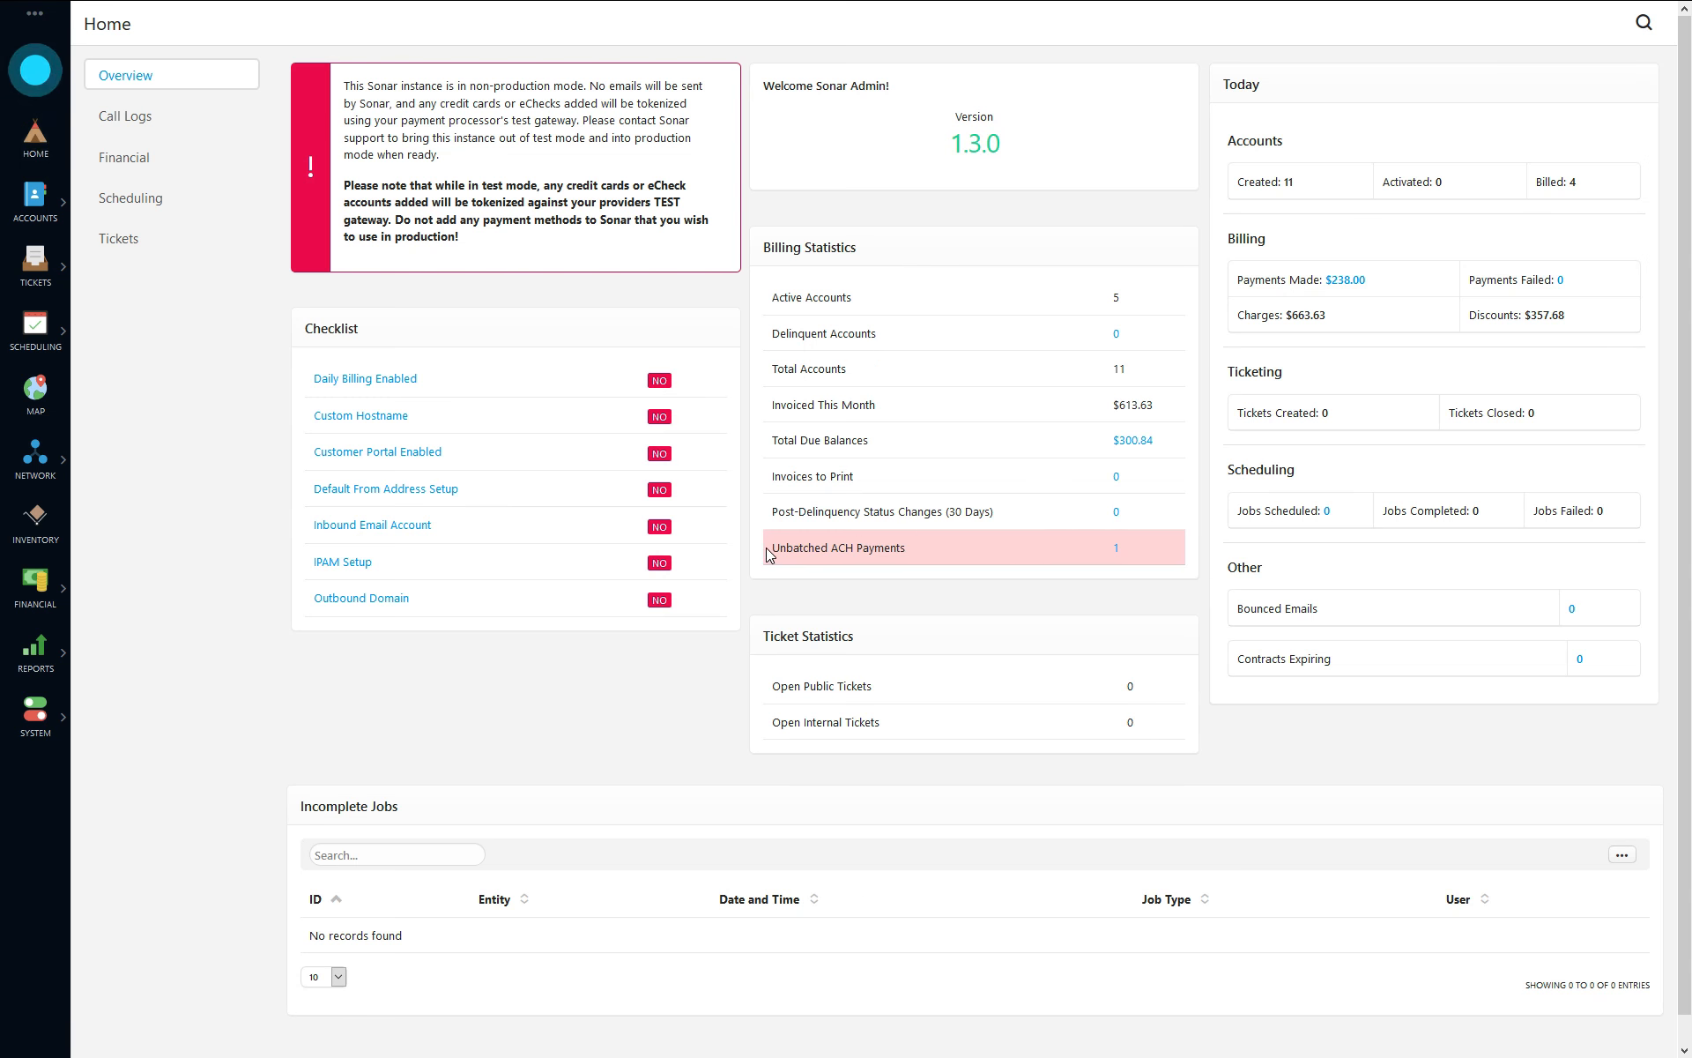
{"action": "left_click_drag", "start_coordinate": [768, 554], "coordinate": [916, 541]}
{"action": "left_click", "coordinate": [965, 543]}
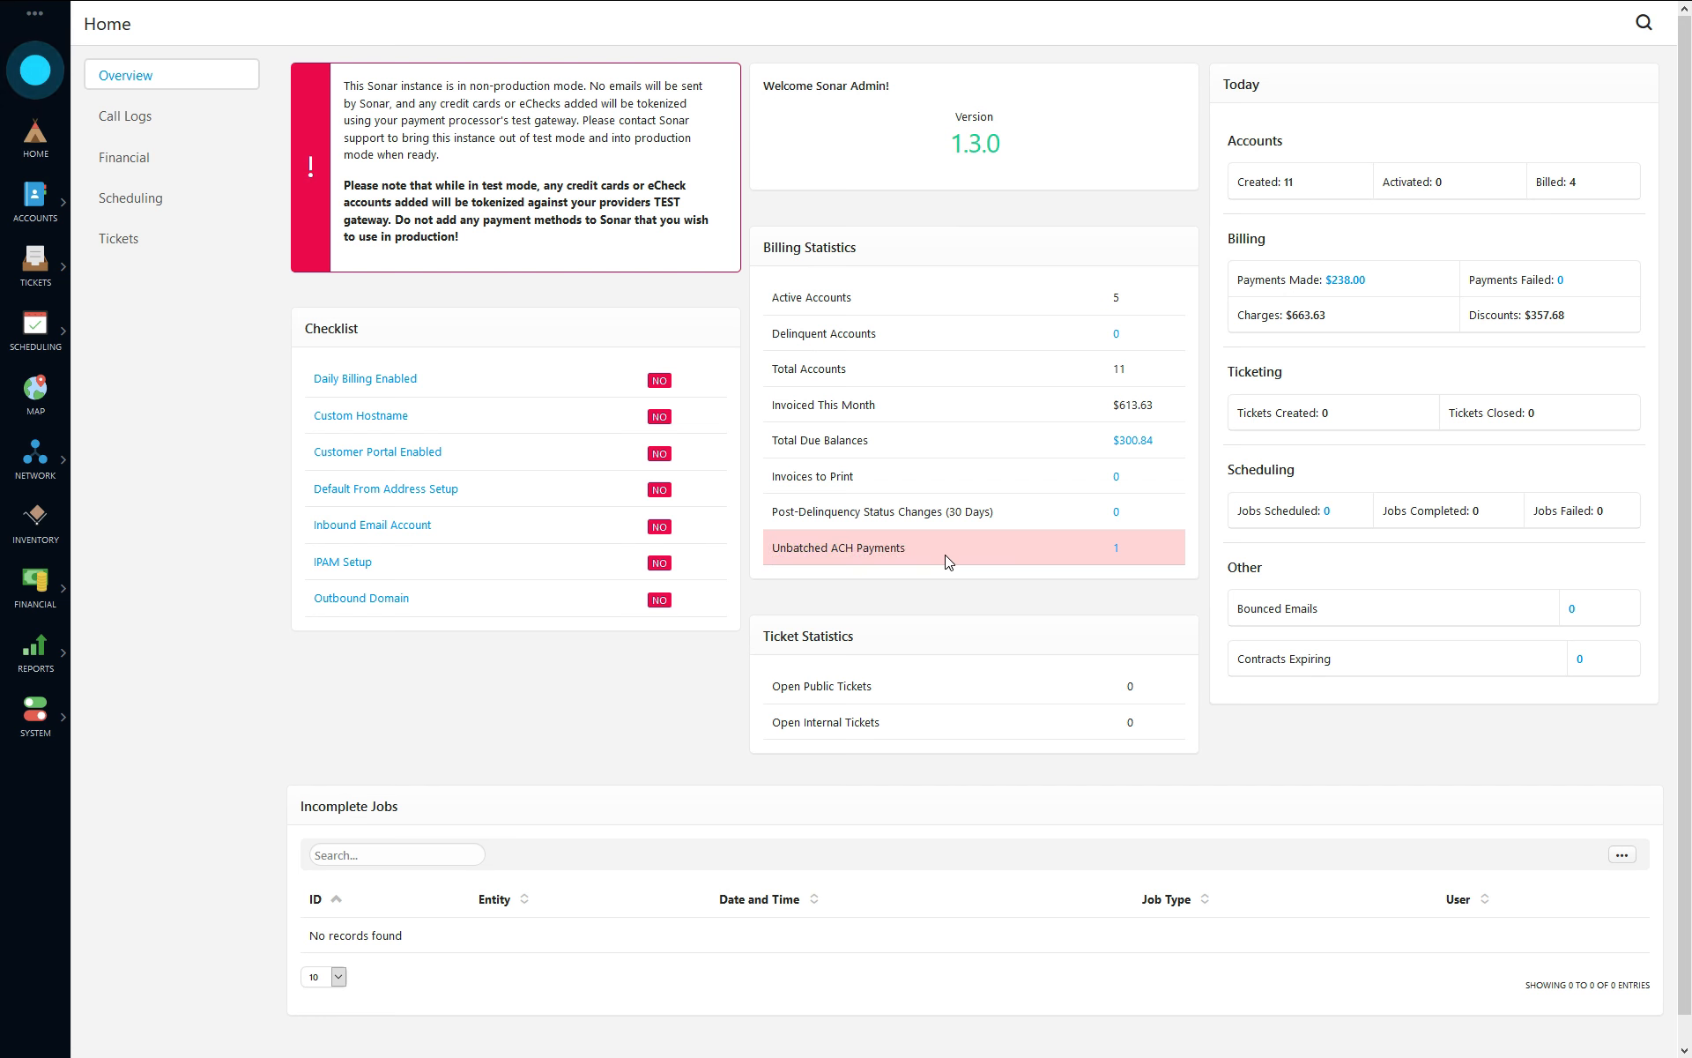
{"action": "left_click", "coordinate": [1117, 552]}
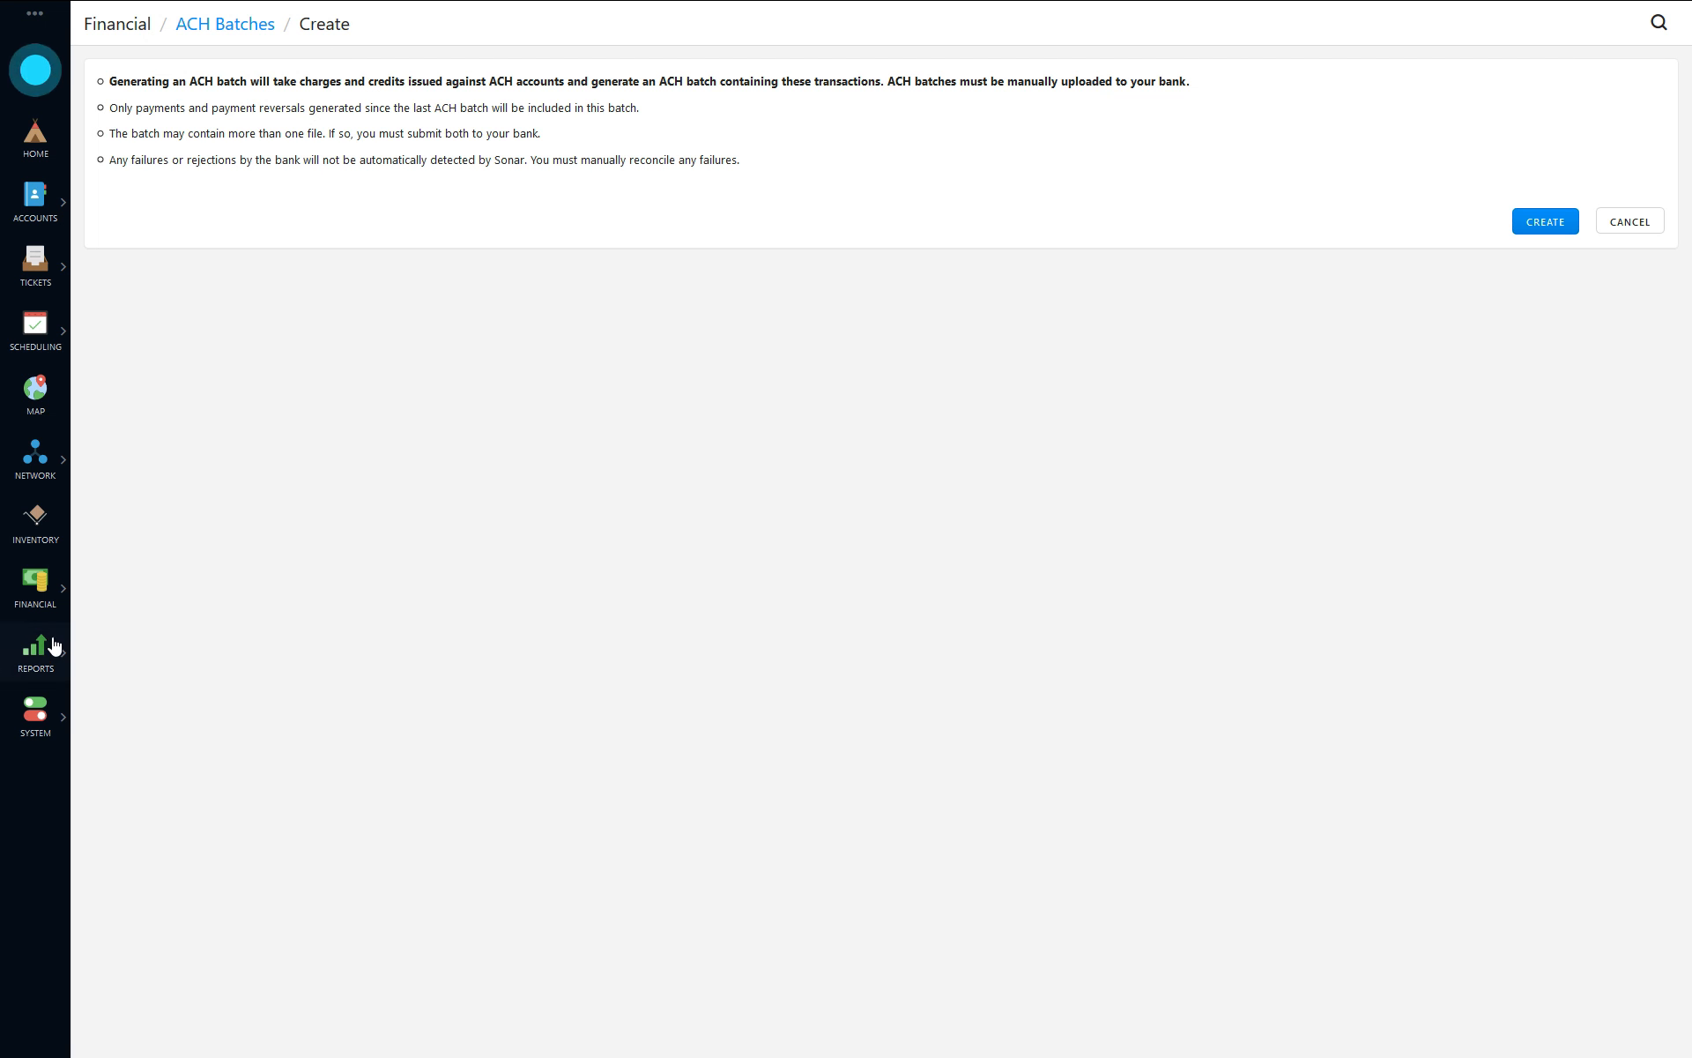
{"action": "left_click", "coordinate": [47, 606]}
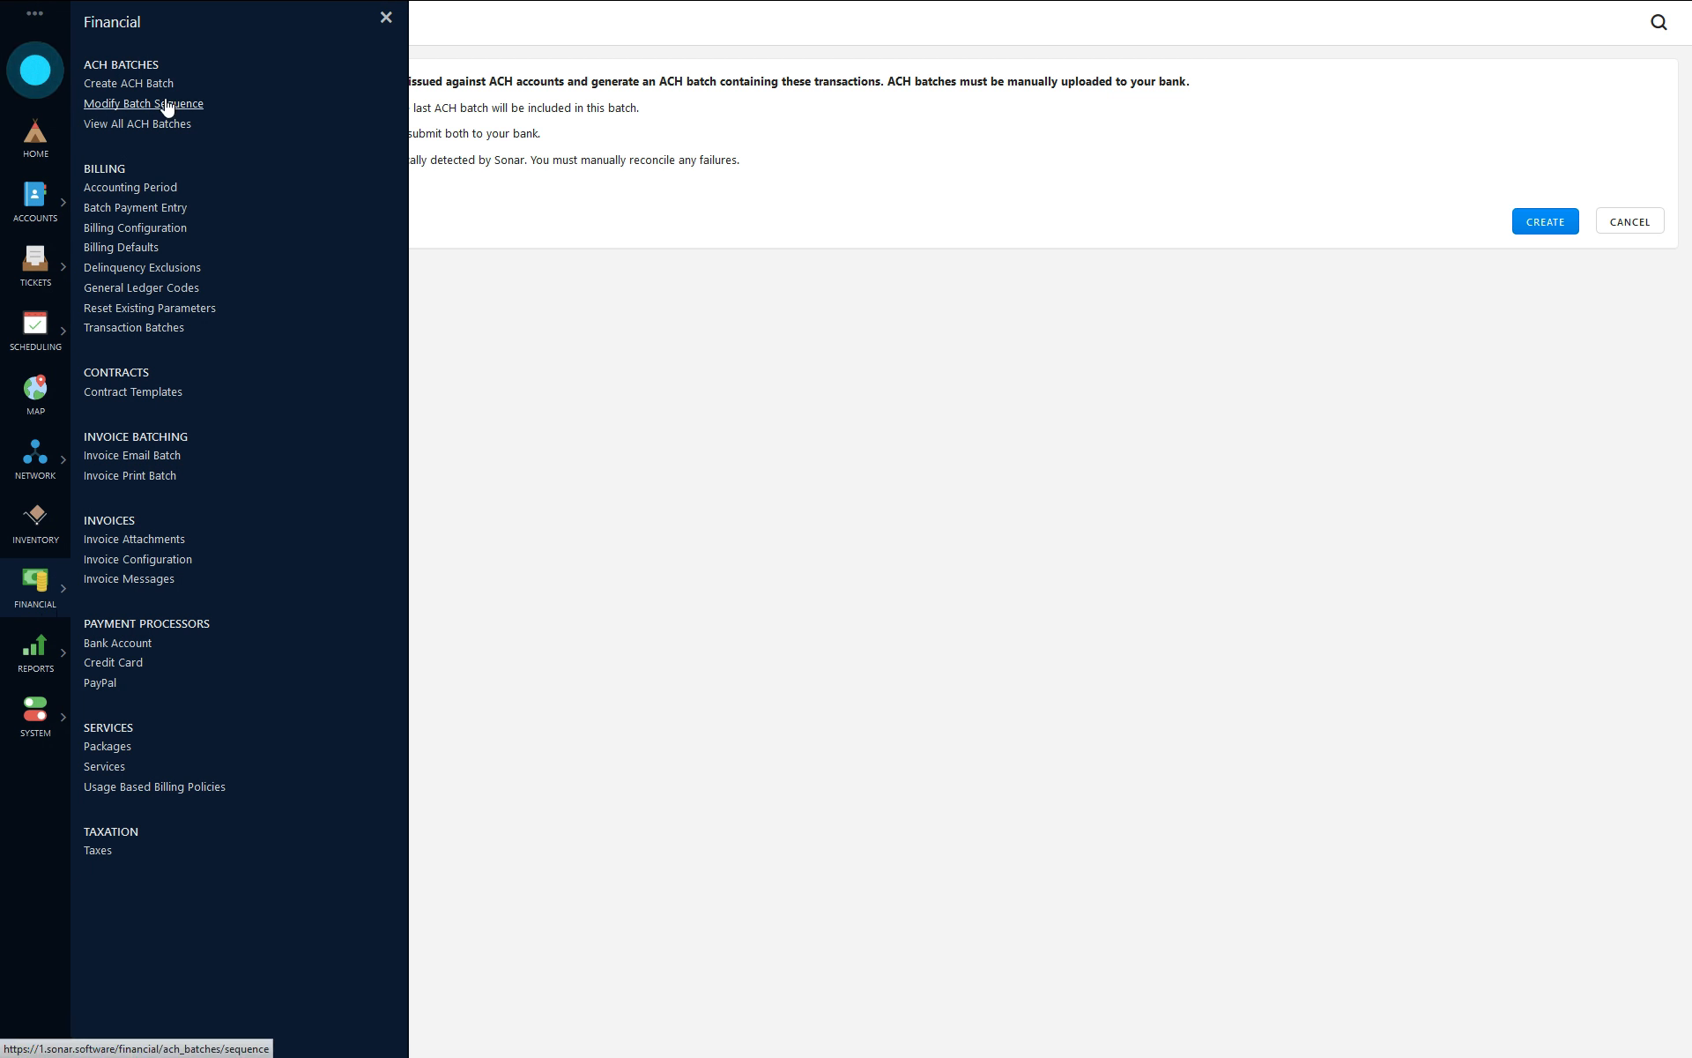
{"action": "left_click", "coordinate": [146, 88]}
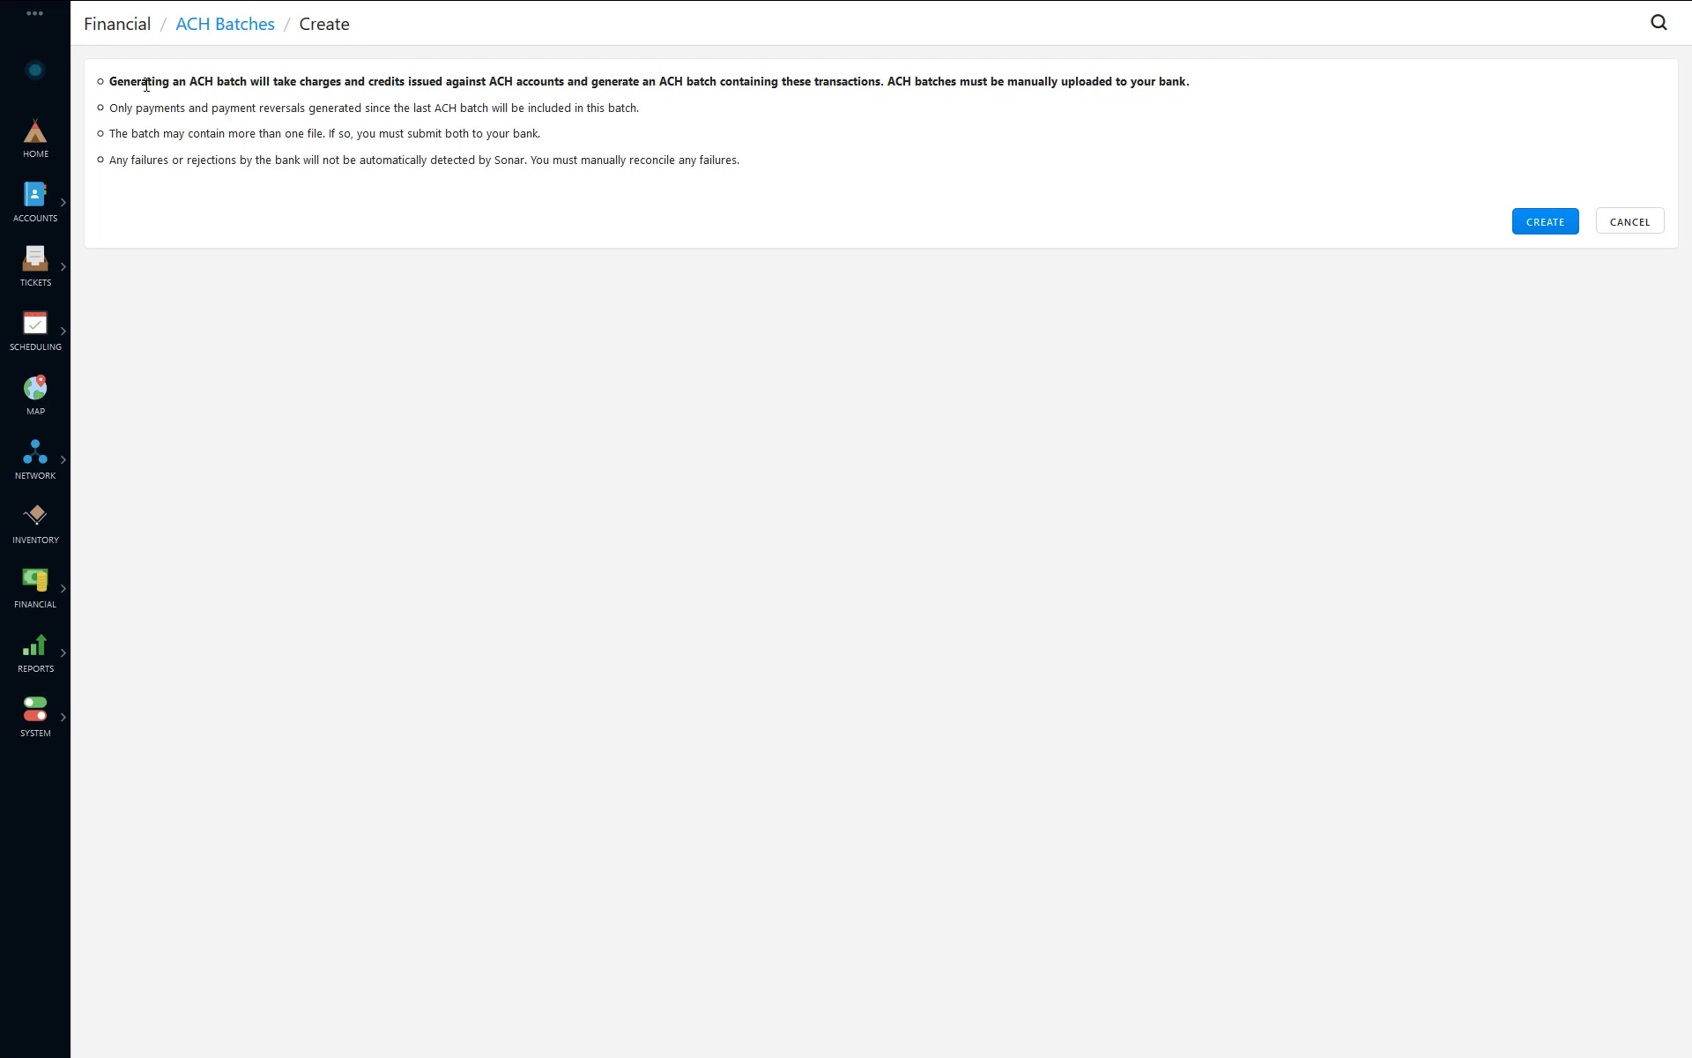